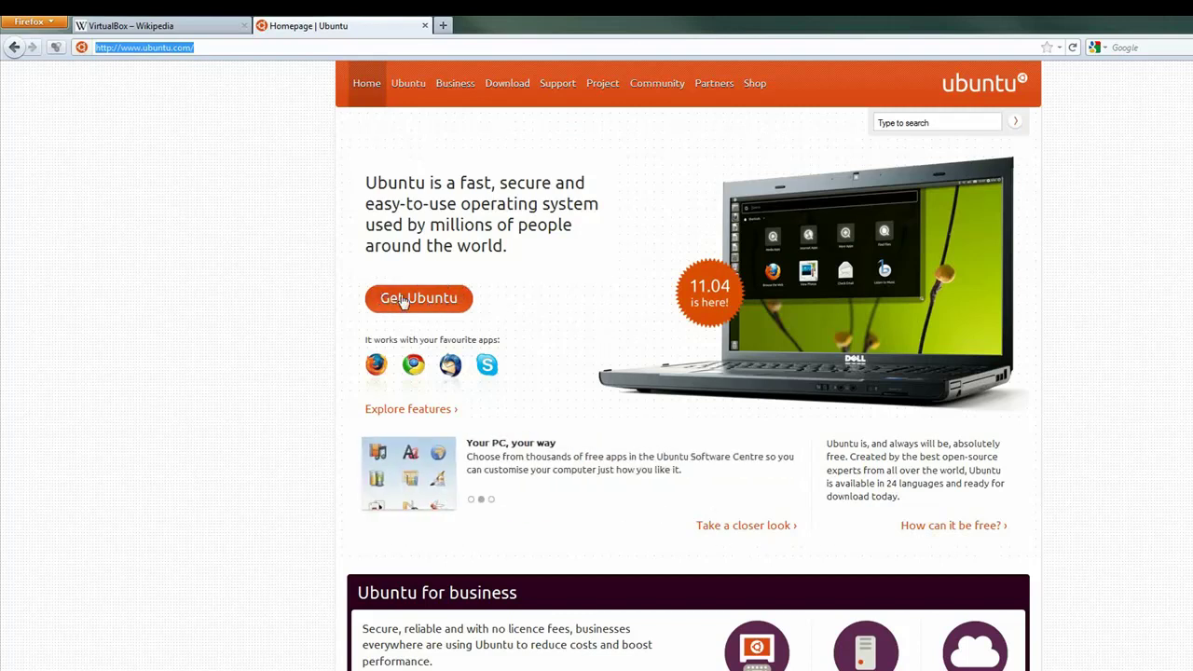
- From Get Ubuntu, start downloading the 32-bit (recommended) Ubuntu 11.04 desktop image
left_click(403, 299)
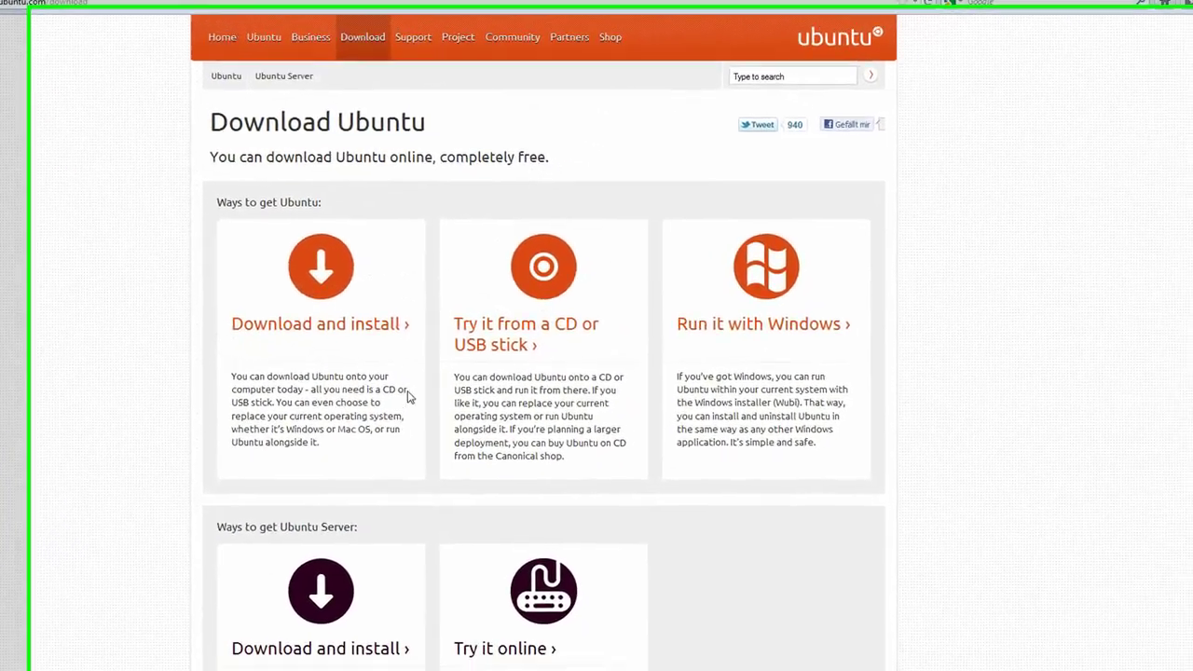
left_click(287, 263)
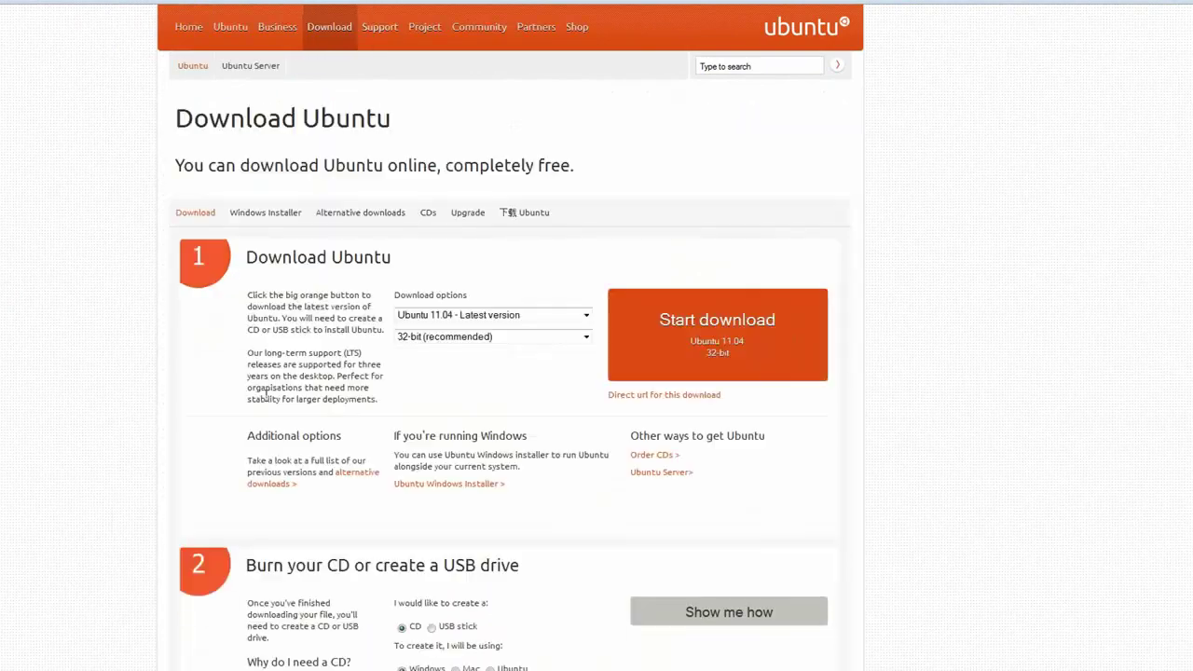
left_click(438, 340)
left_click(440, 345)
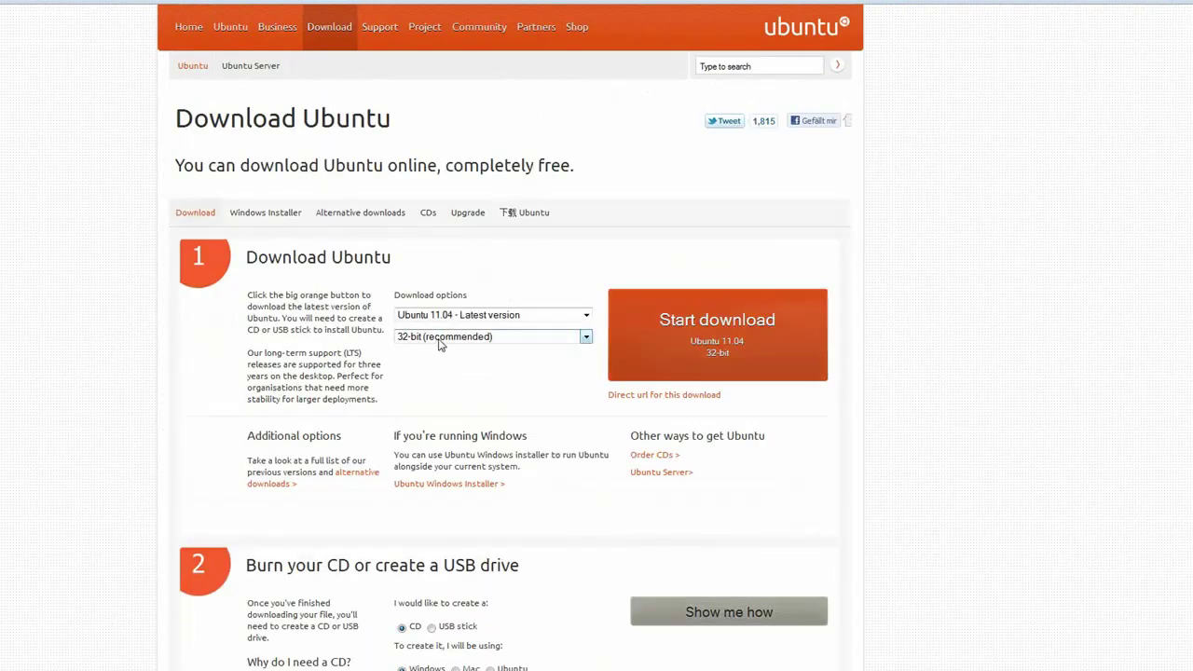
left_click(440, 342)
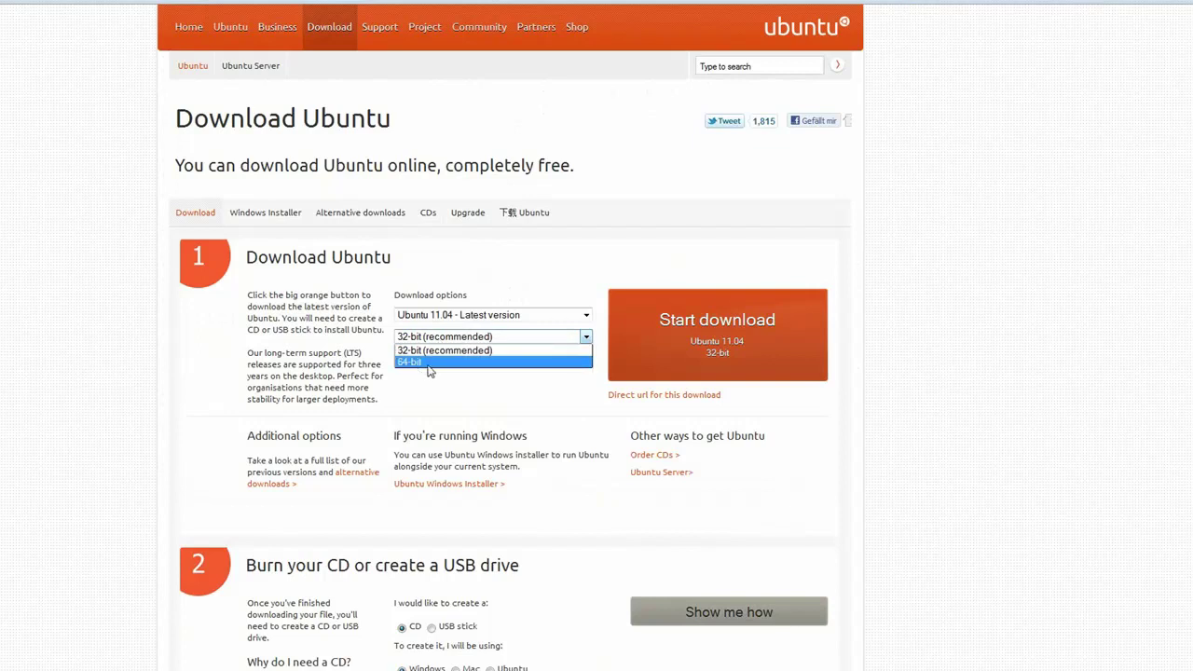
left_click(430, 371)
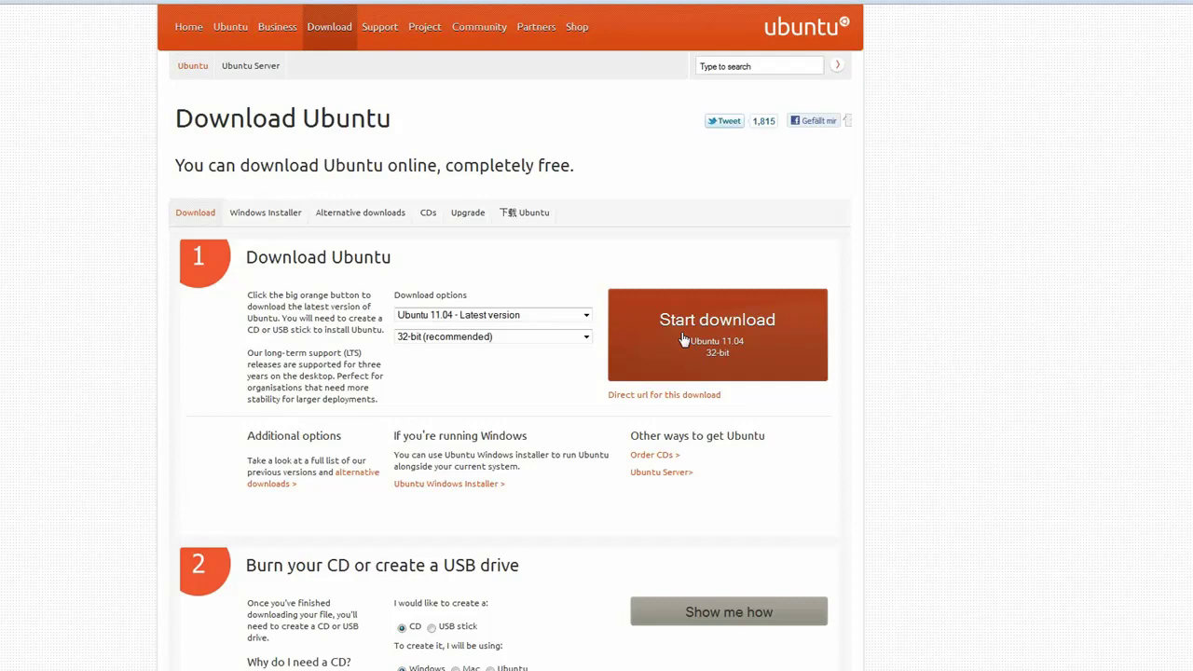
left_click(683, 341)
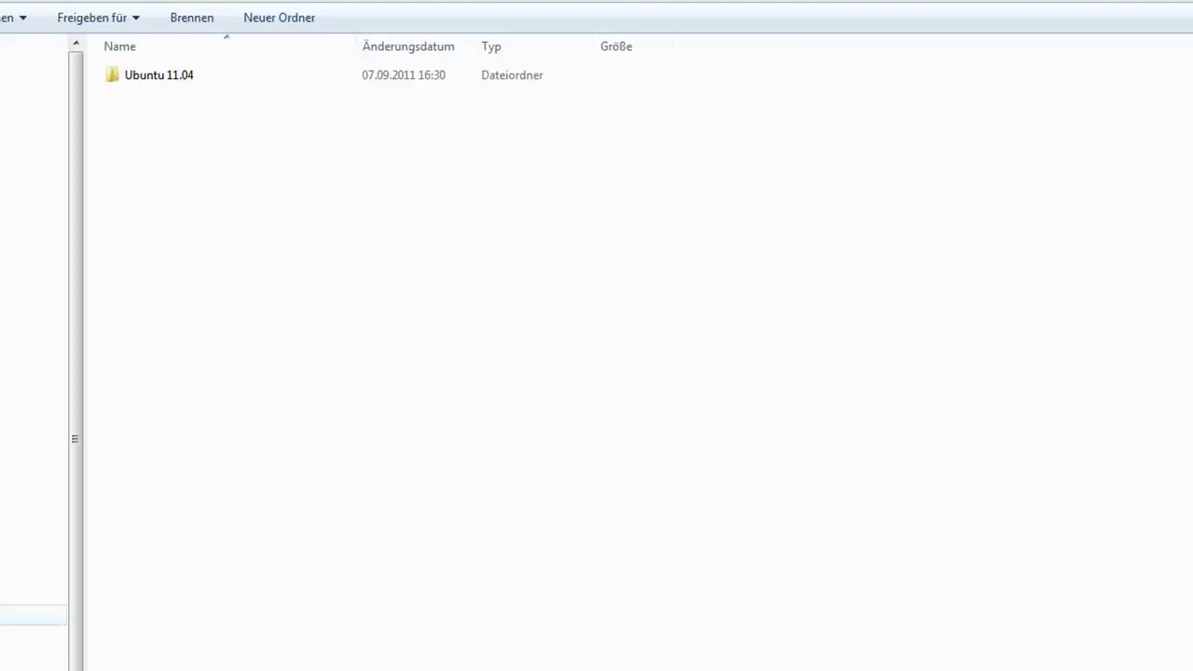
- In the VirtualBoxPortable folder, select the downloaded ubuntu-11.04-desktop-i386.iso
left_click(34, 615)
left_click(33, 573)
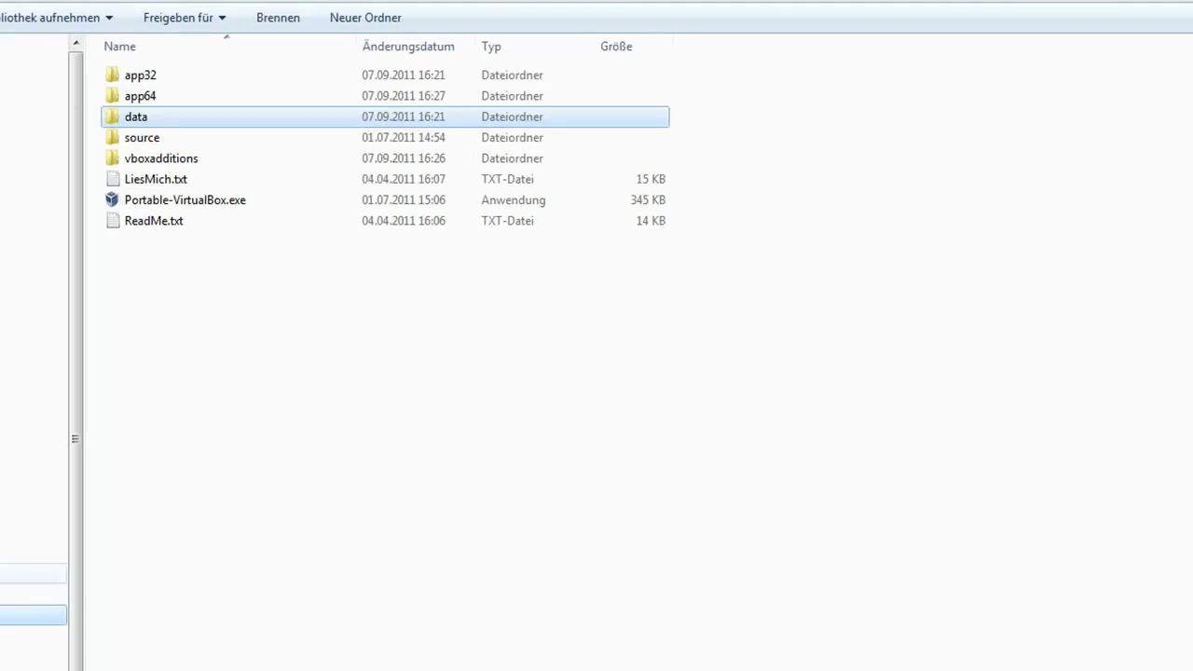
left_click(216, 252)
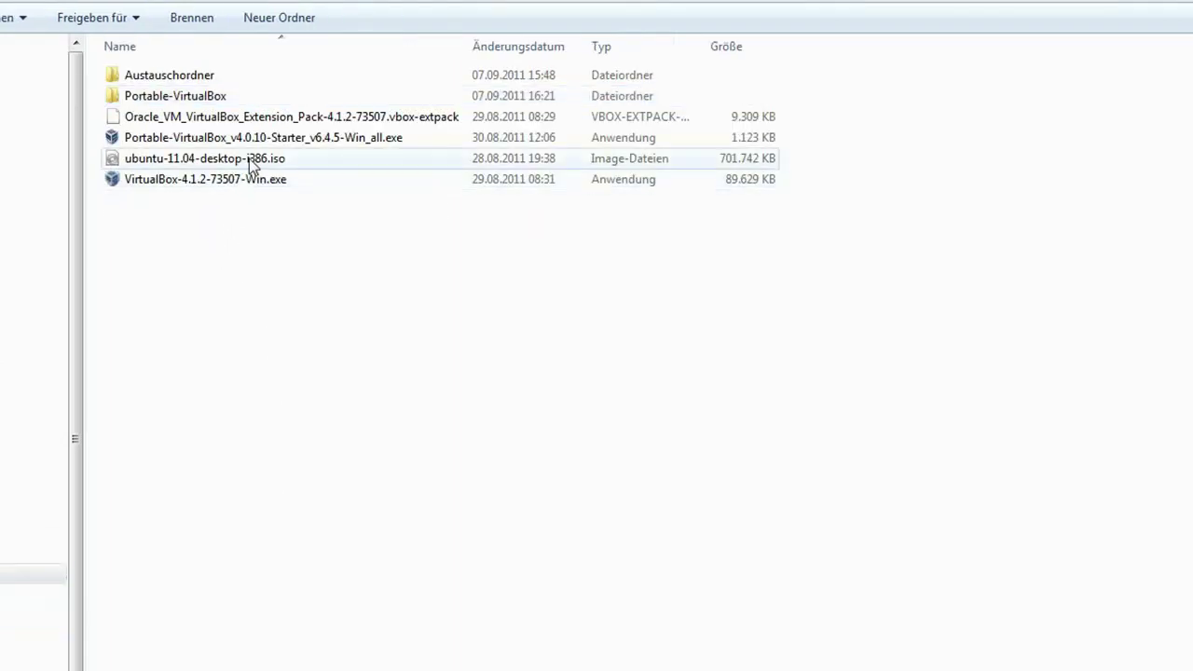
left_click(220, 164)
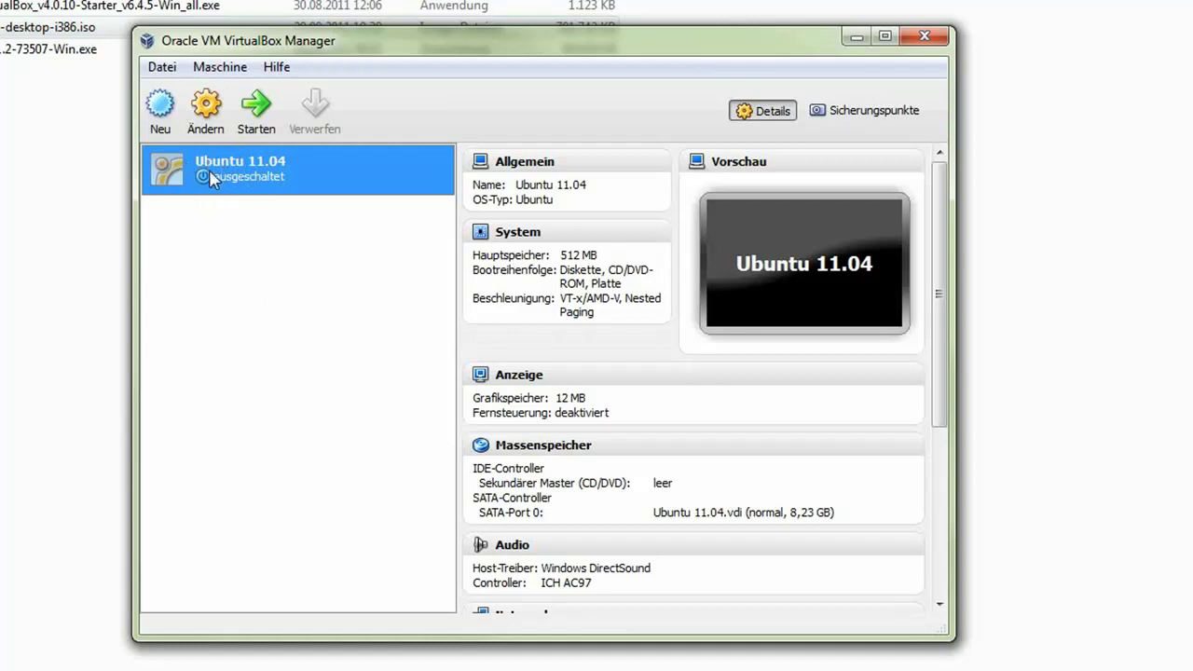
- Check Ubuntu 11.04's System tabs: 512 MB memory, 1 CPU, hardware virtualization enabled
left_click(207, 124)
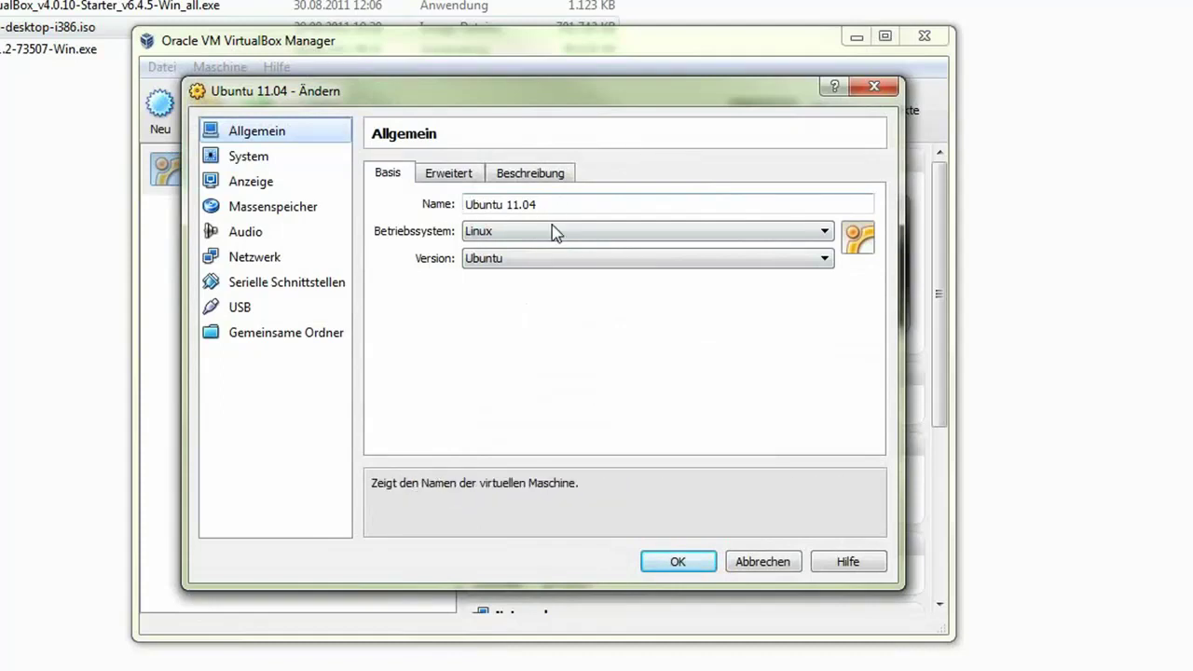
left_click(246, 160)
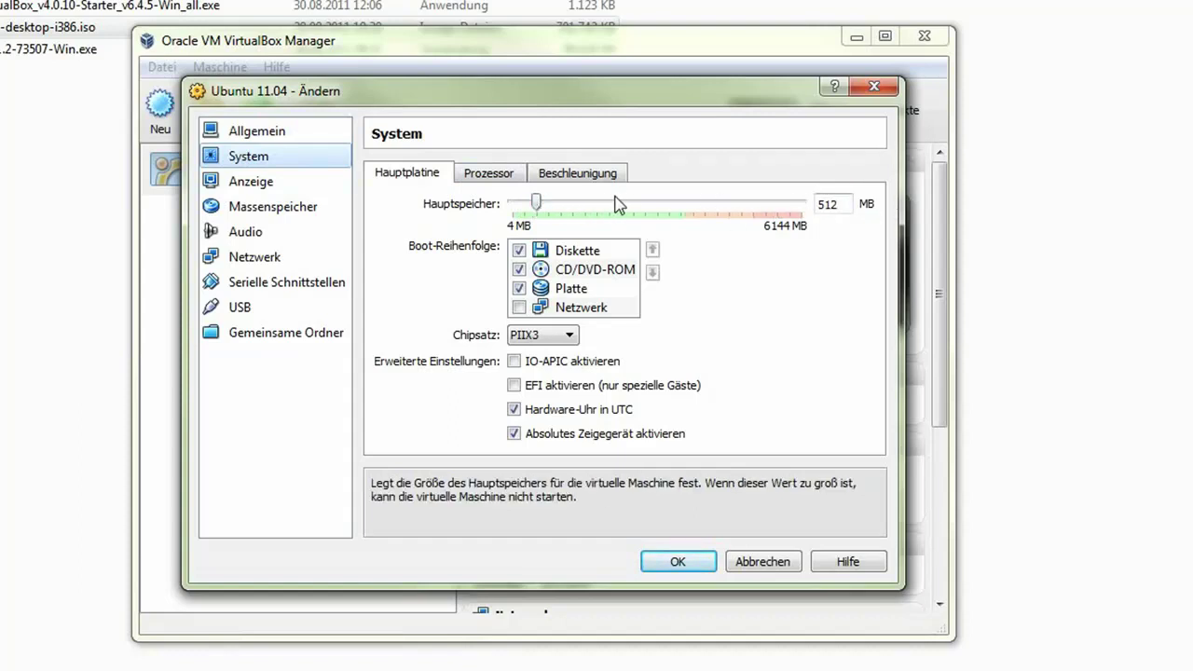
left_click(490, 177)
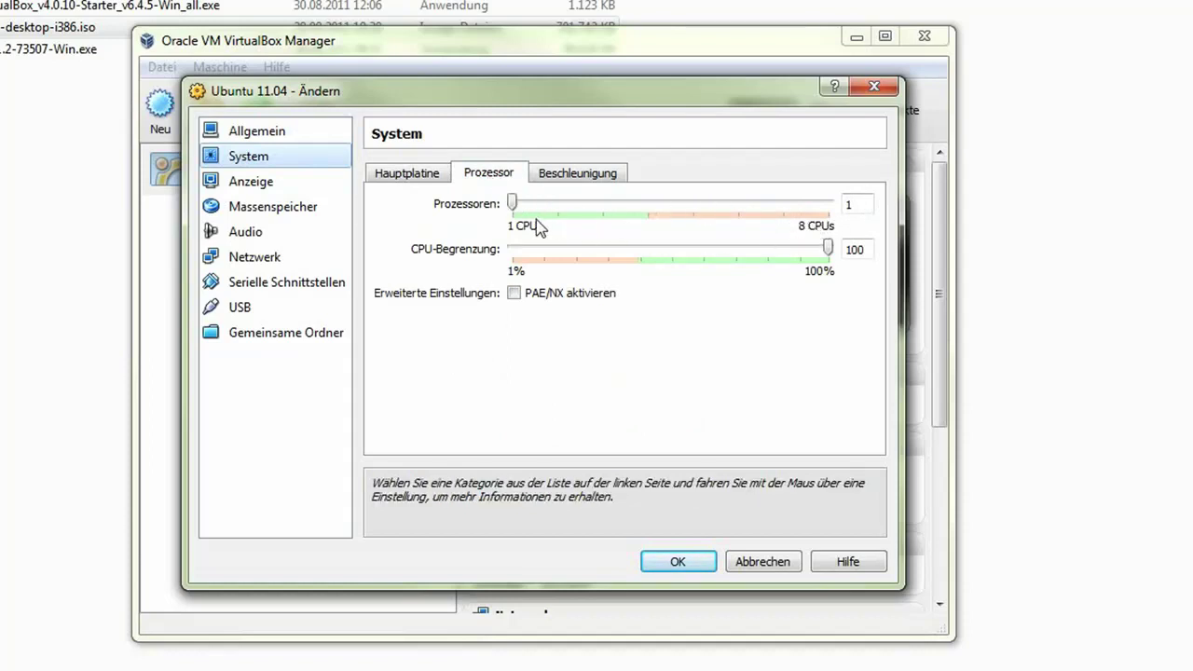
left_click(561, 181)
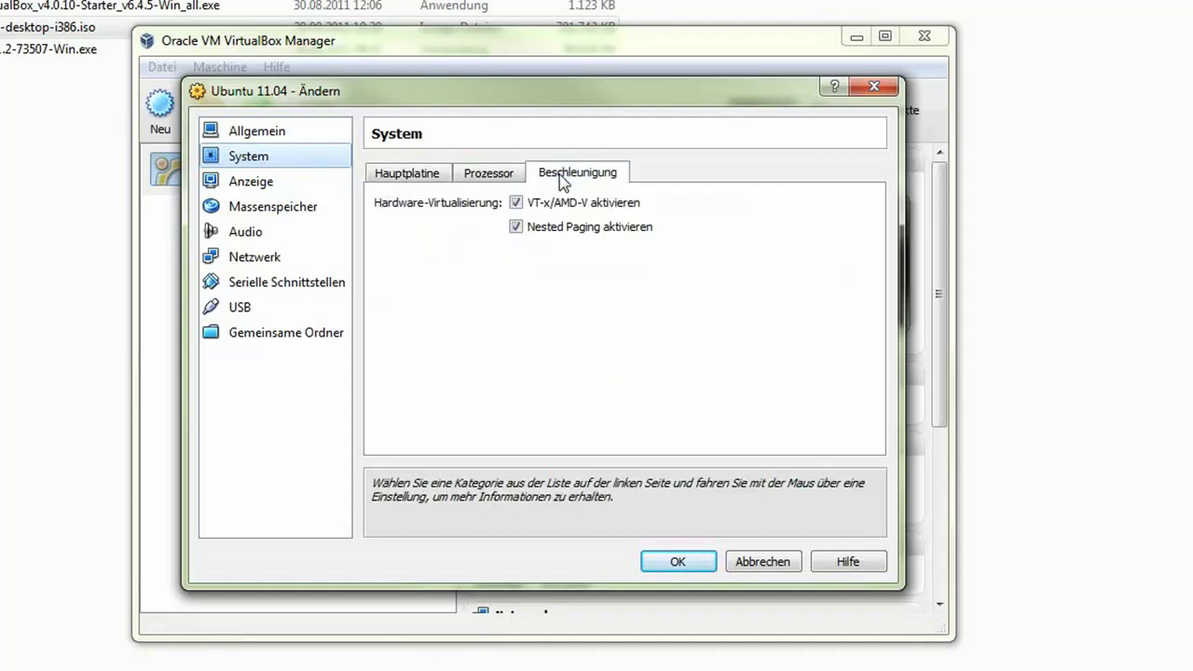
left_click(511, 177)
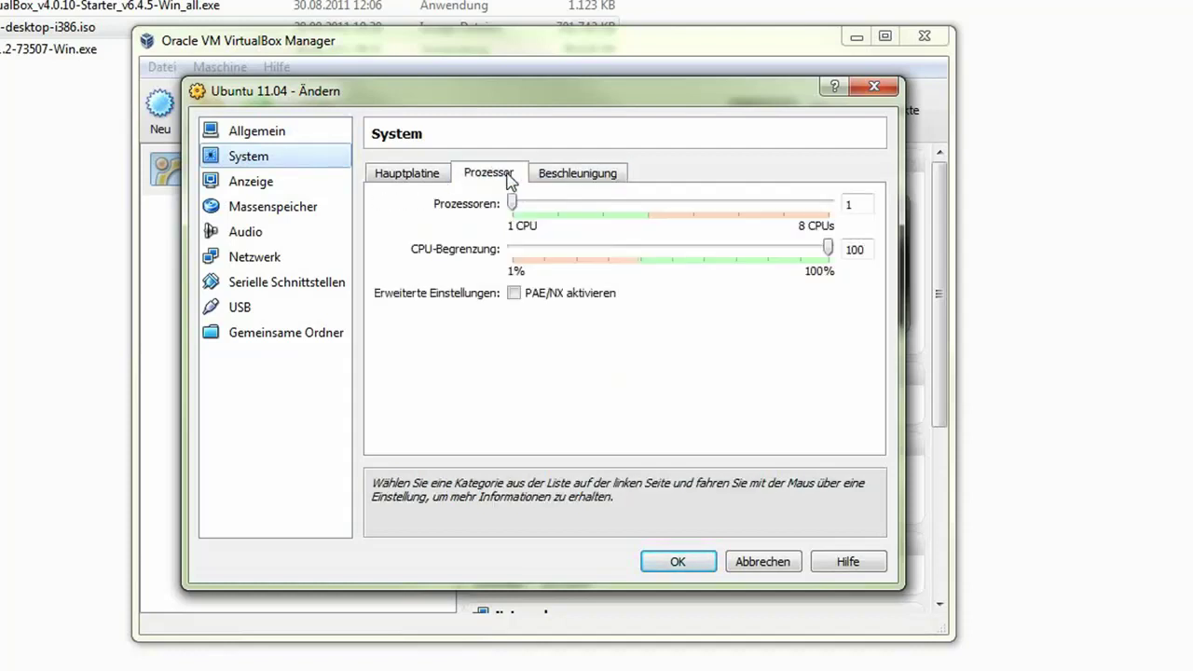
left_click(399, 179)
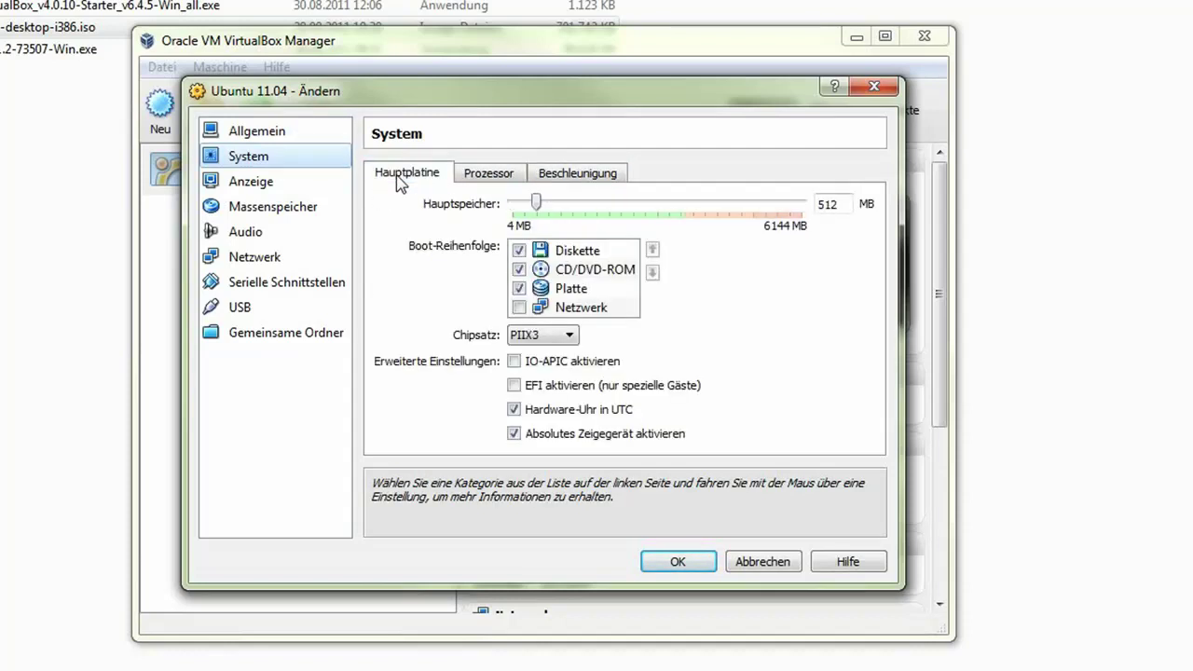
- Review Display settings (12 MB video memory, 3D acceleration), then go to Storage
left_click(258, 184)
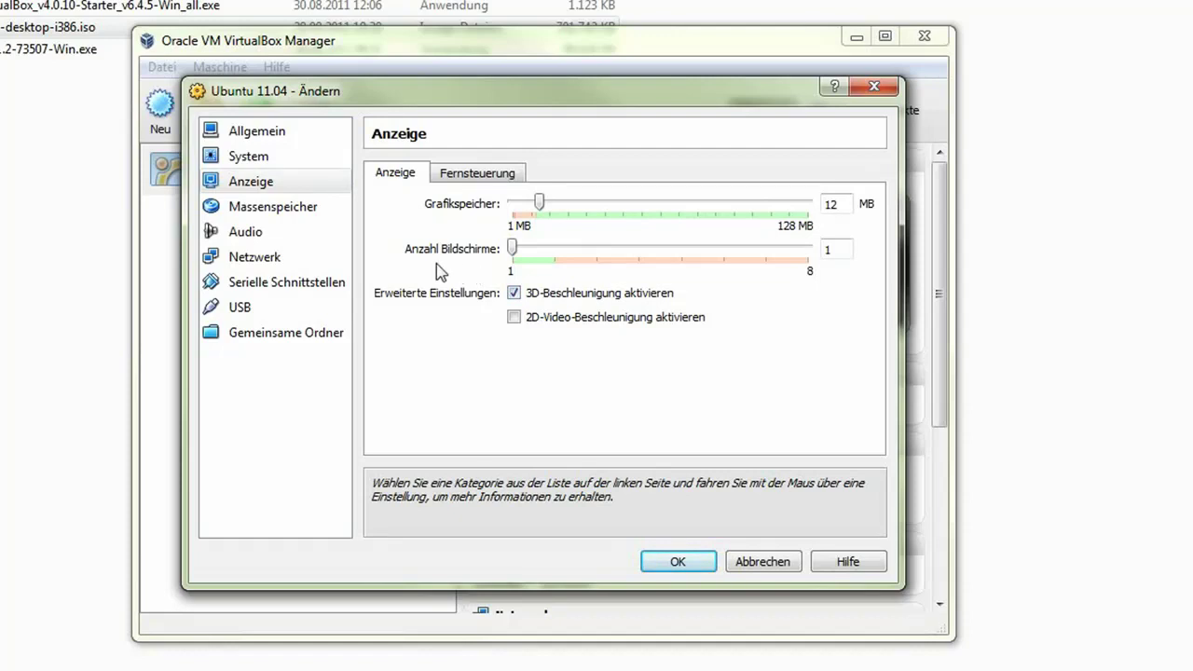
left_click(279, 215)
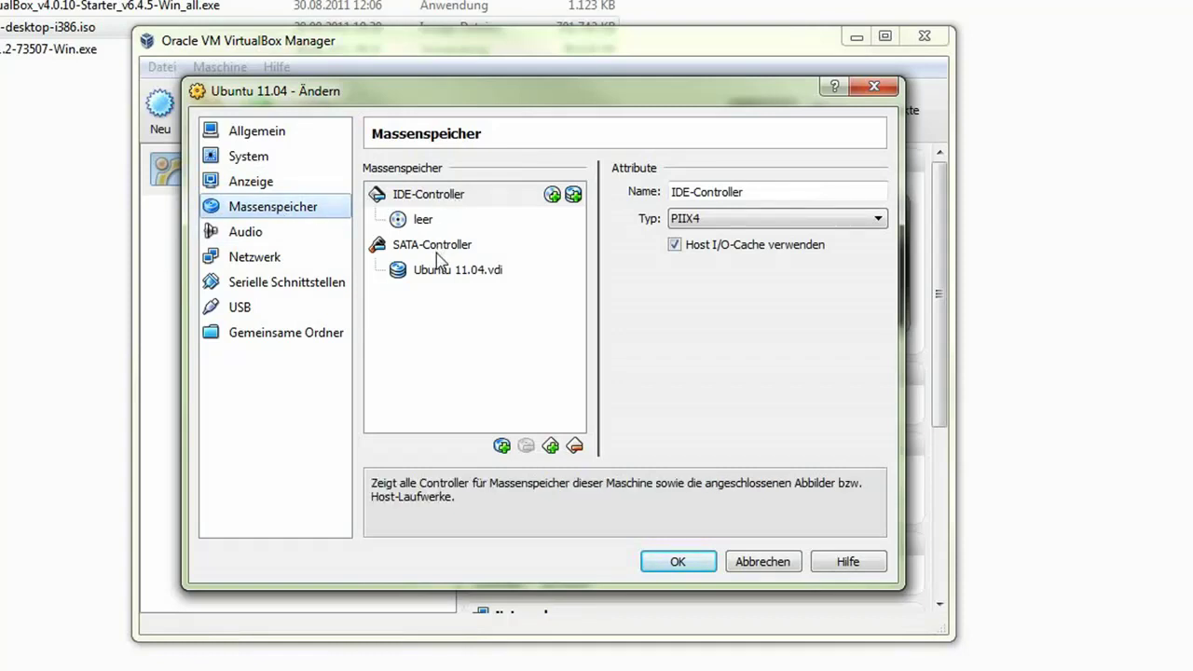
- Add a CD/DVD drive on SATA-Controller holding ubuntu-11.04-desktop-i386.iso
mouse_move(440, 260)
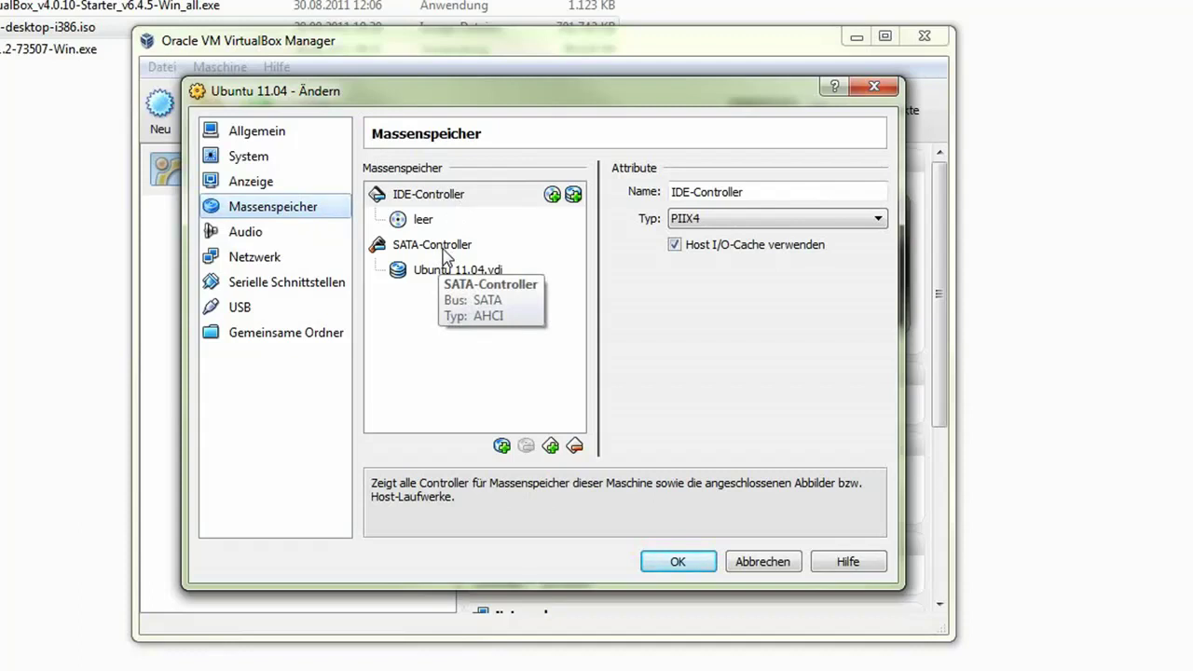
left_click(444, 253)
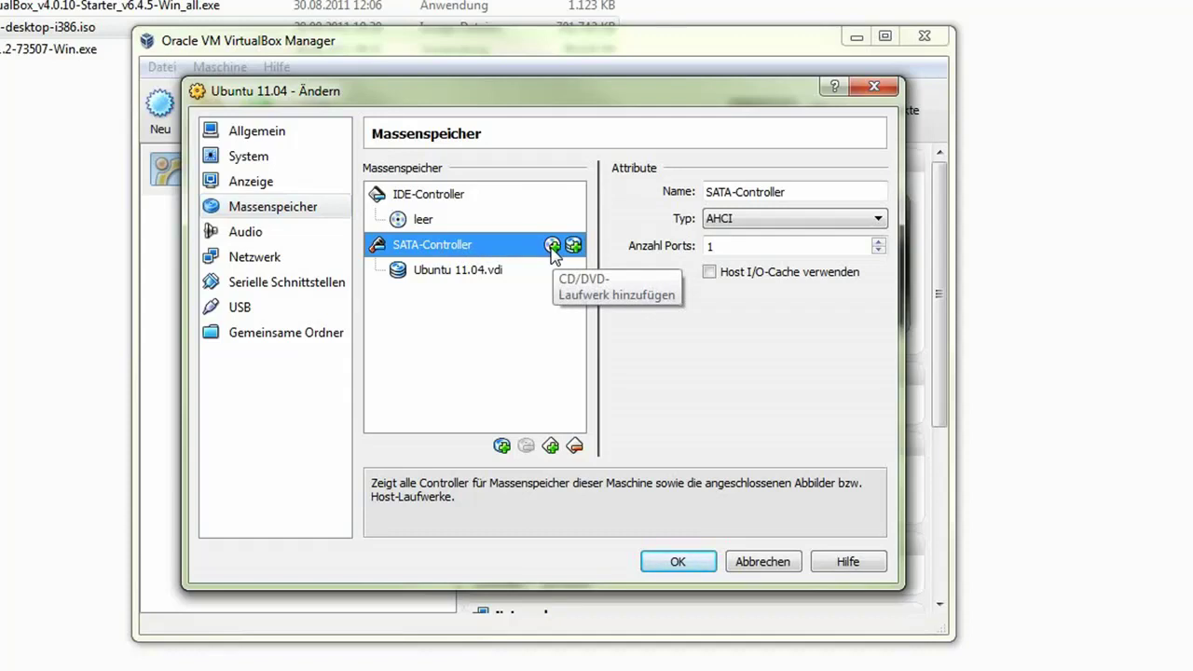
left_click(552, 245)
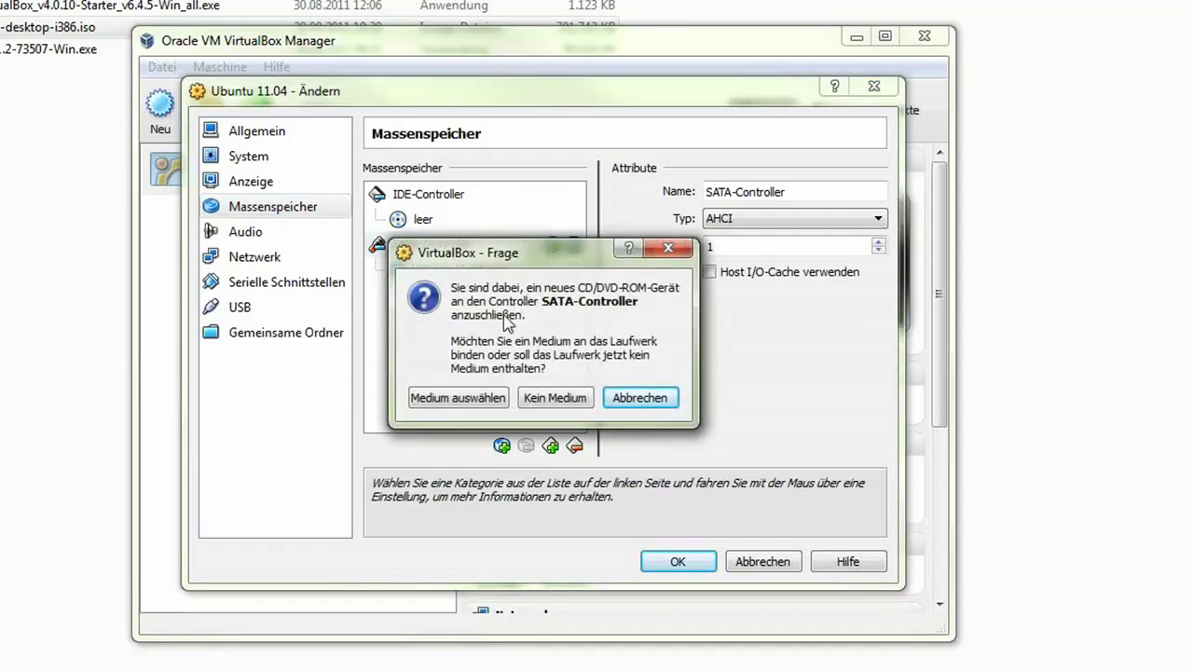
left_click(457, 398)
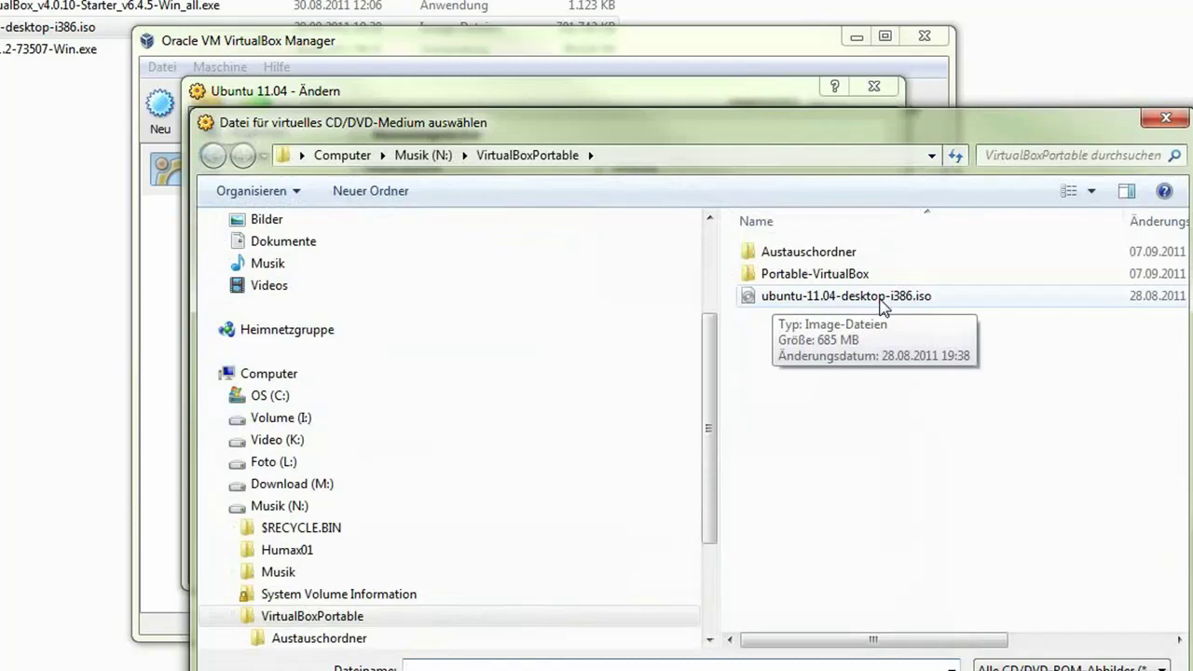
left_click(882, 306)
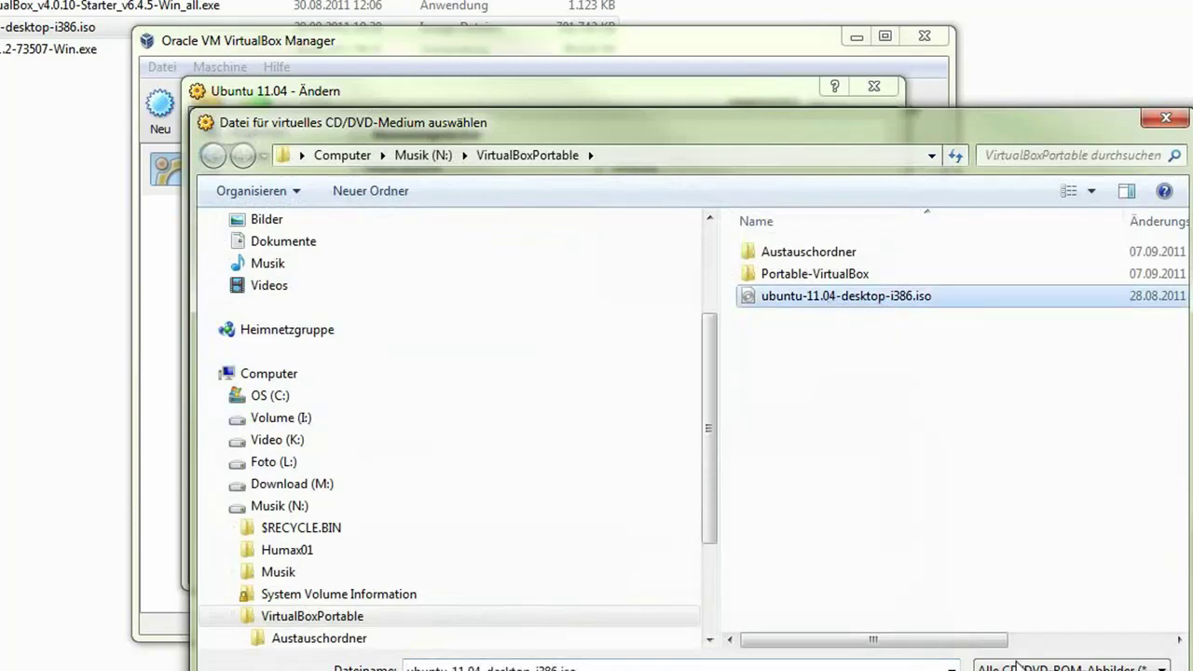
key("Return")
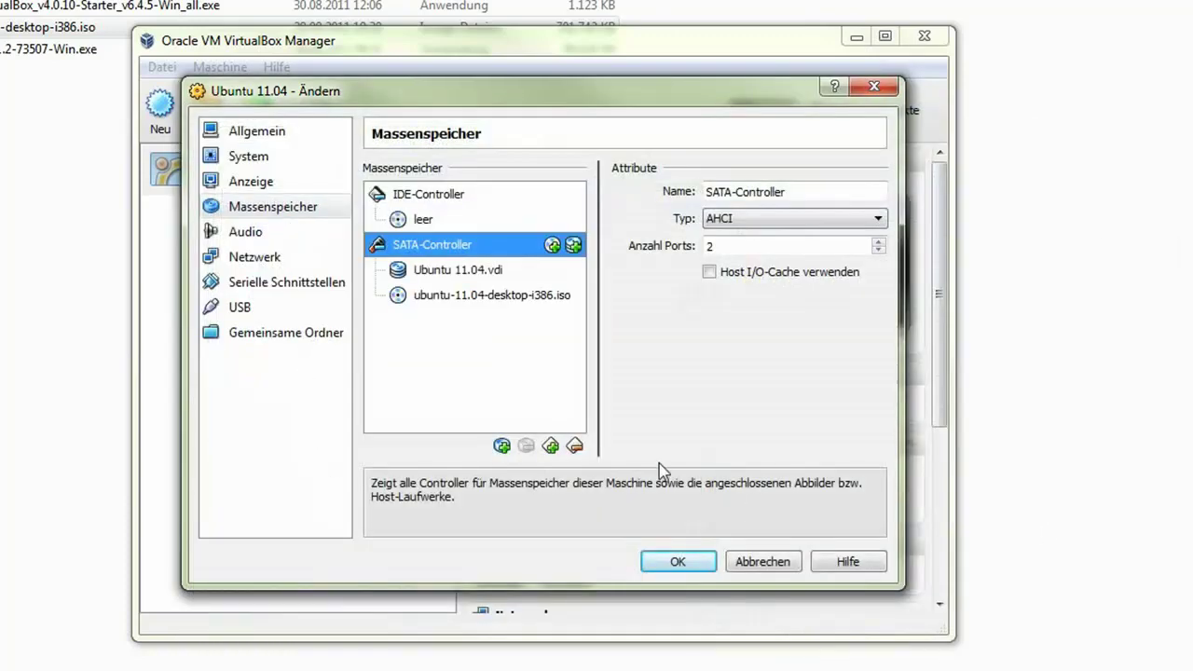
- On the Audio page, keep Windows DirectSound as host driver and choose Intel HD Audio controller
left_click(482, 296)
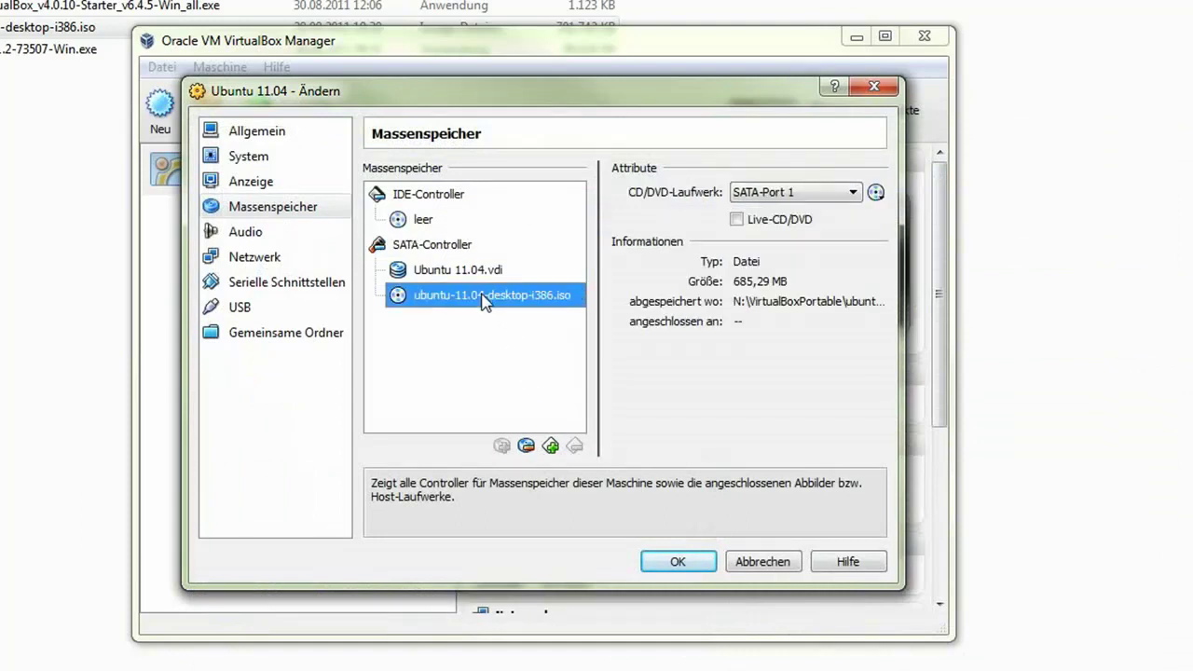
left_click(239, 233)
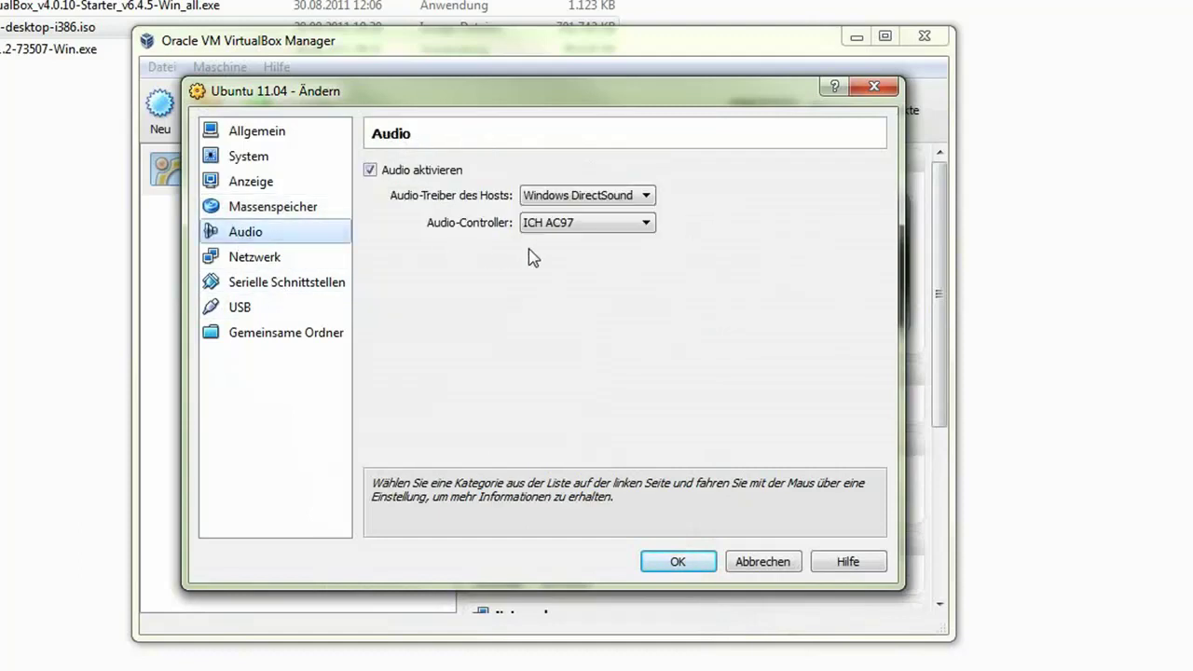
left_click(613, 196)
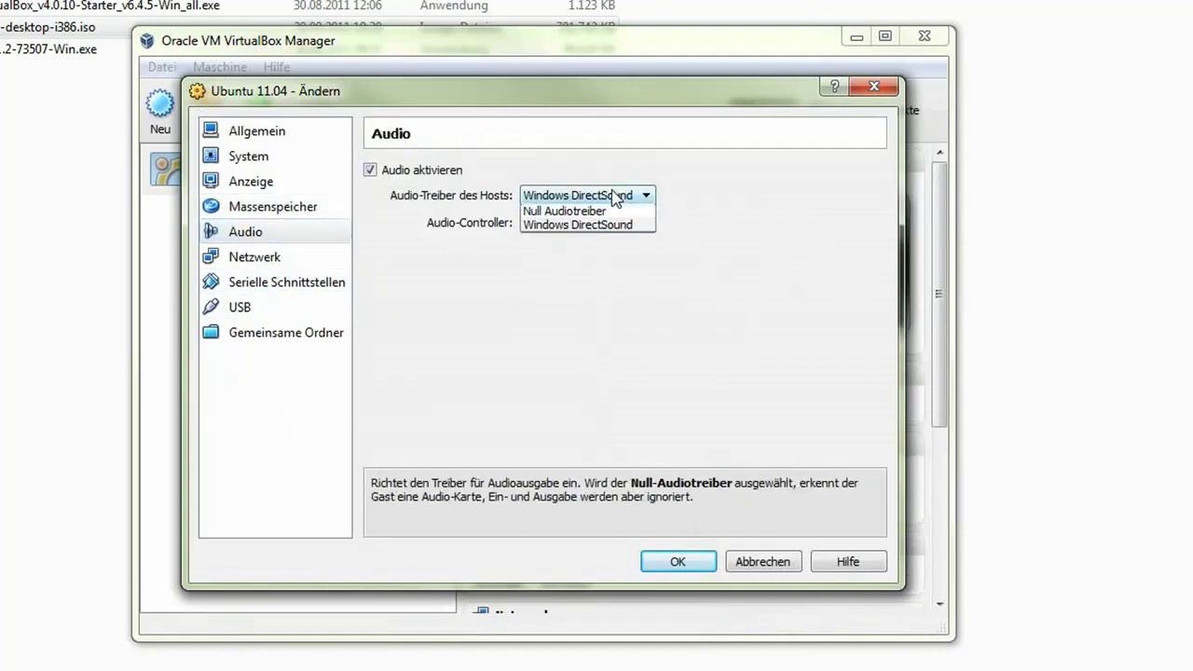
left_click(616, 196)
left_click(620, 195)
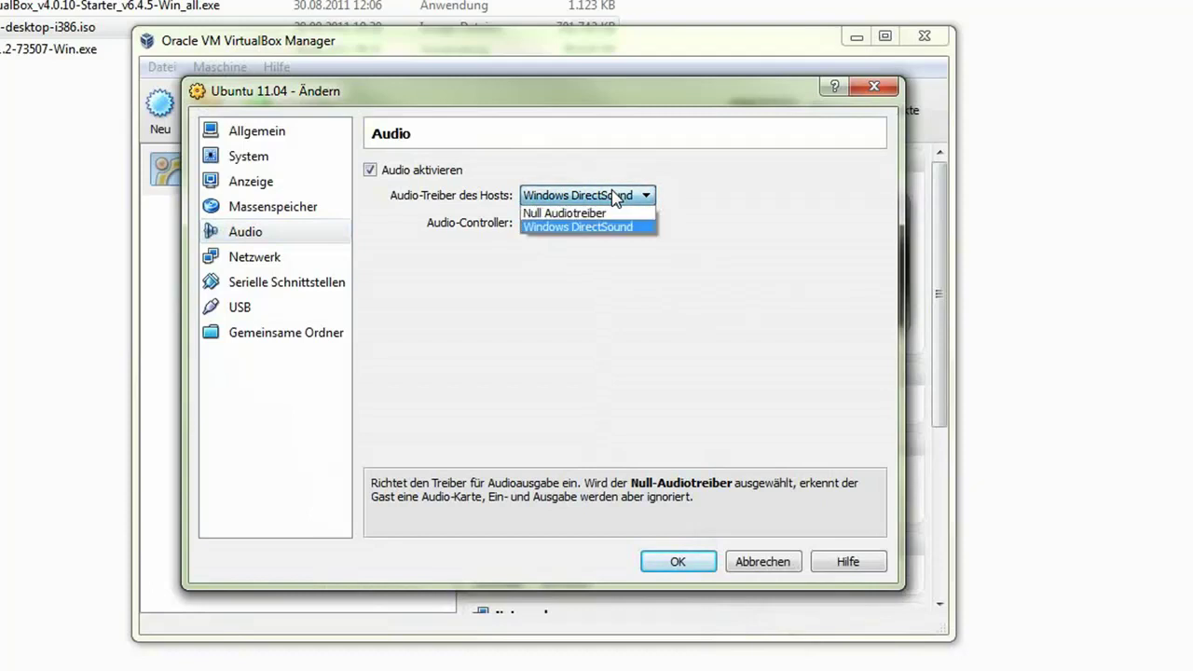
left_click(732, 189)
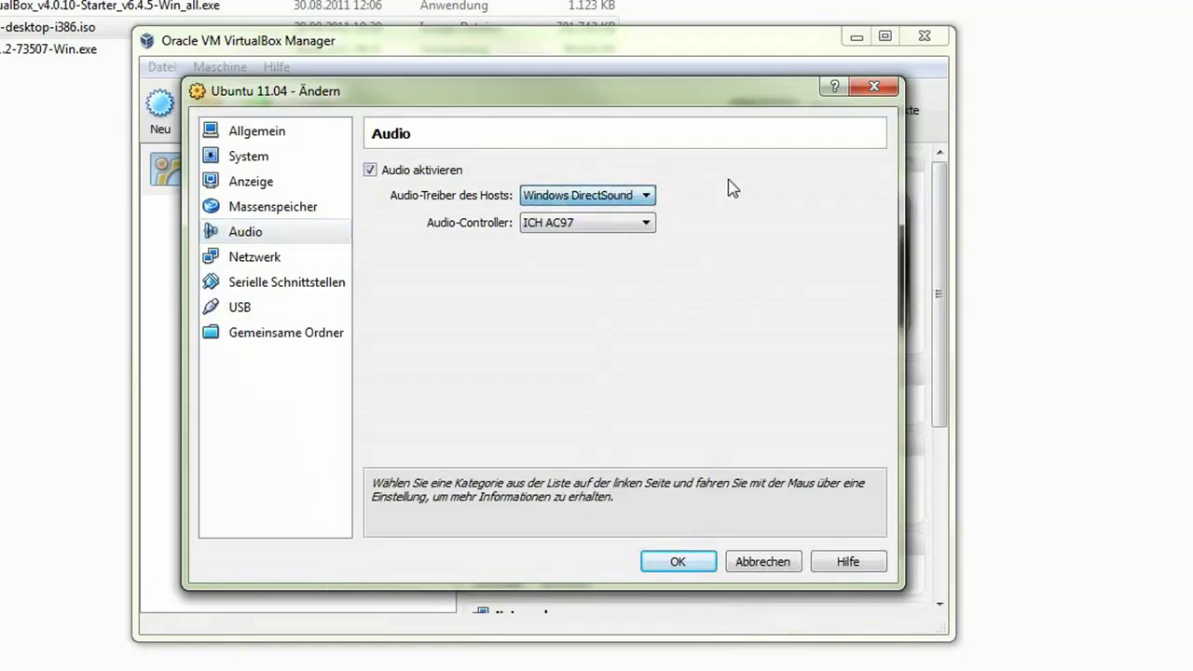
left_click(570, 223)
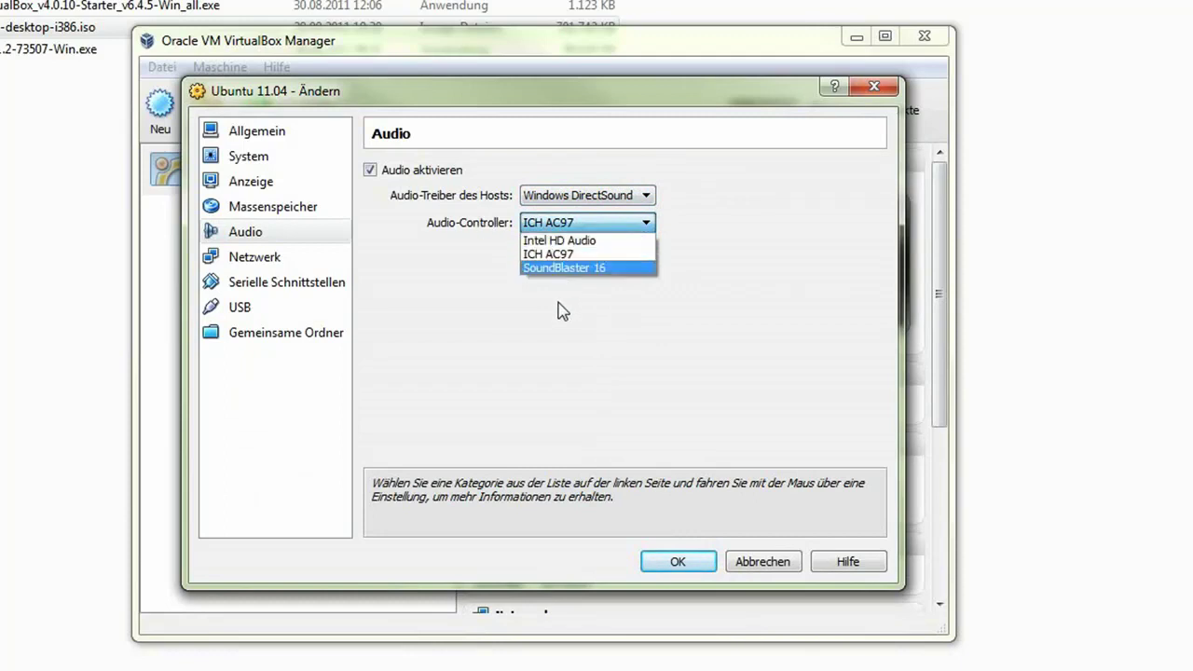
left_click(602, 240)
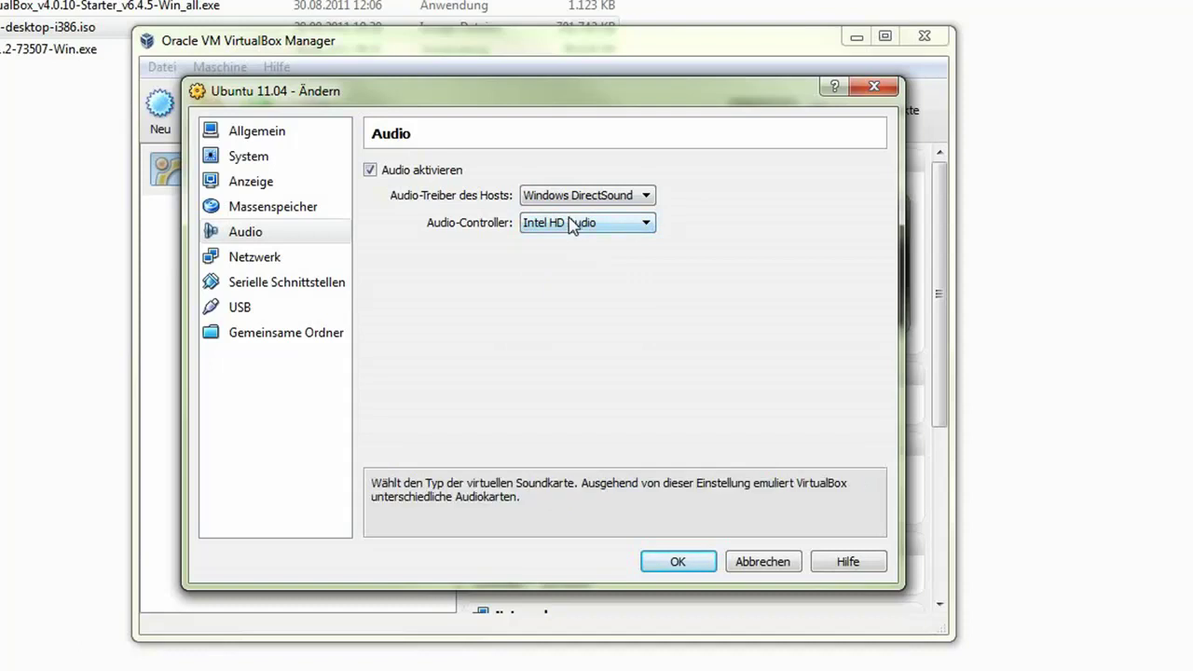
left_click(566, 222)
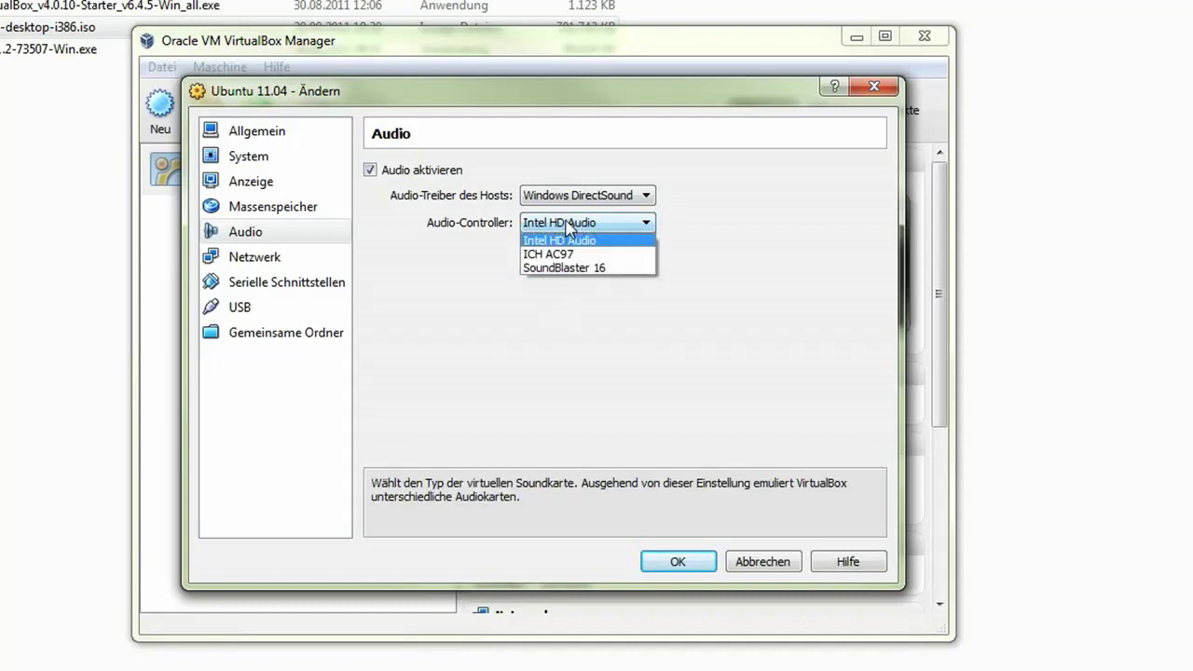
- Look through the Network, Serial Ports and USB pages, then move to Shared Folders
left_click(453, 261)
left_click(256, 261)
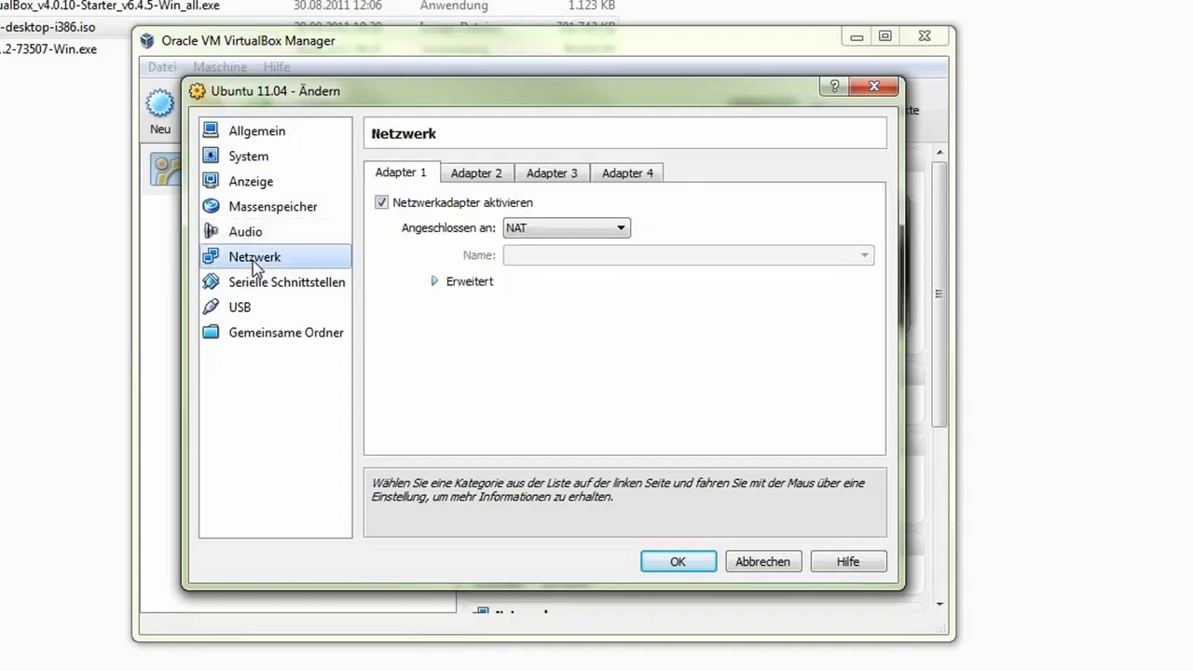
left_click(256, 284)
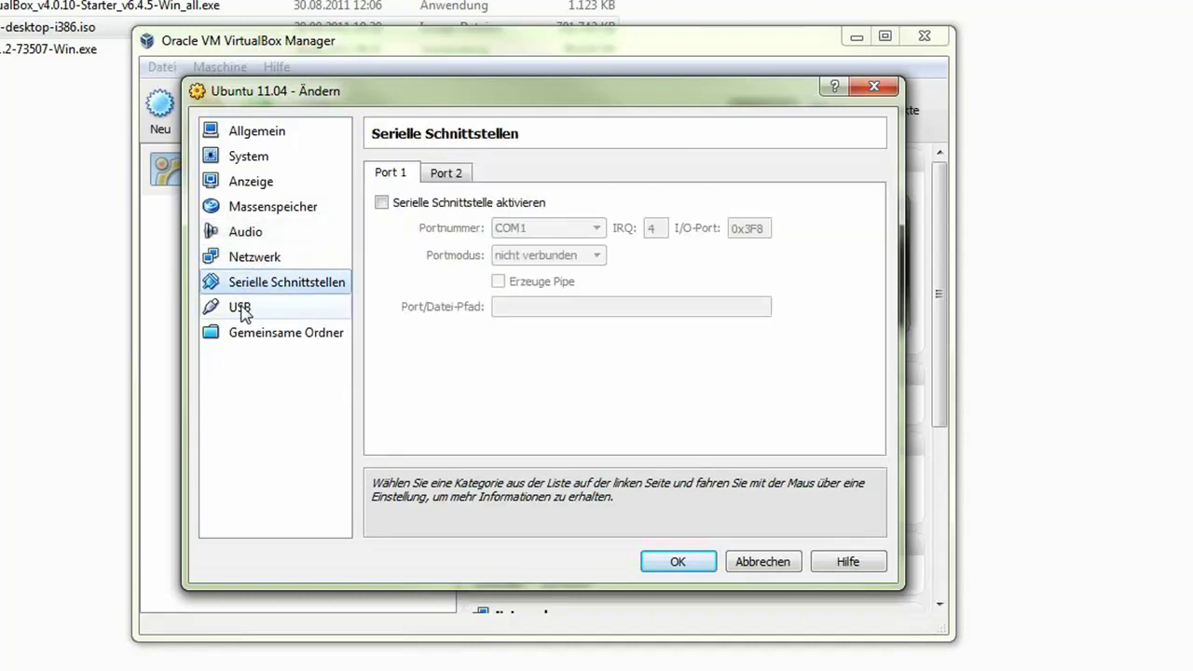
left_click(241, 311)
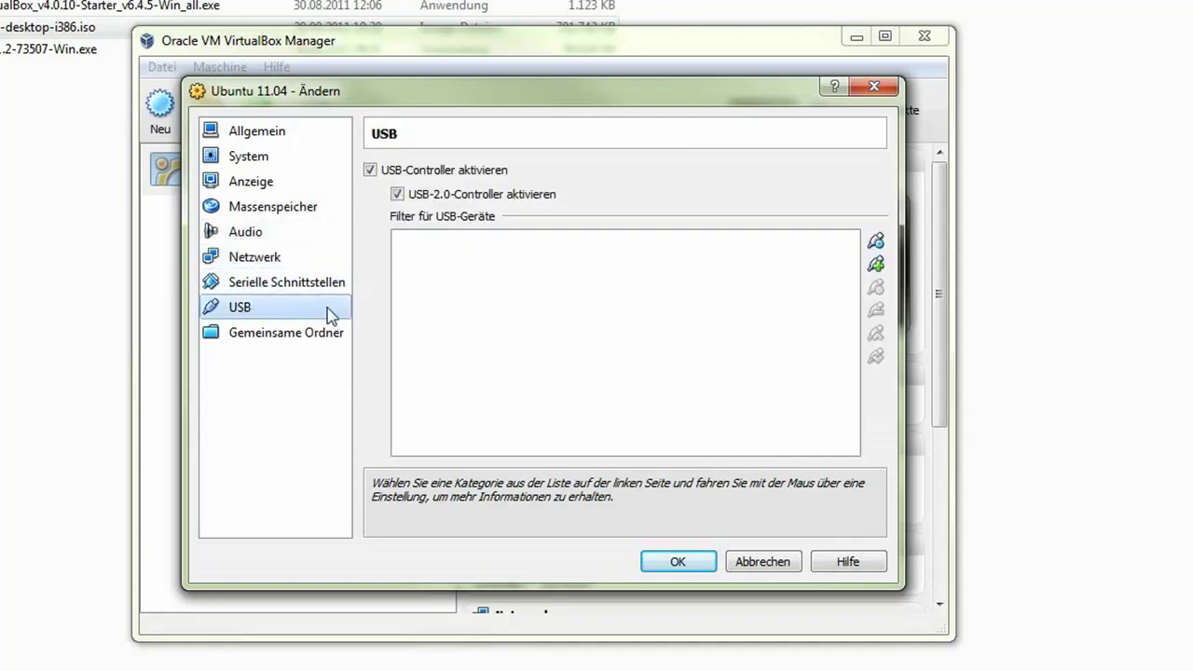
mouse_move(587, 294)
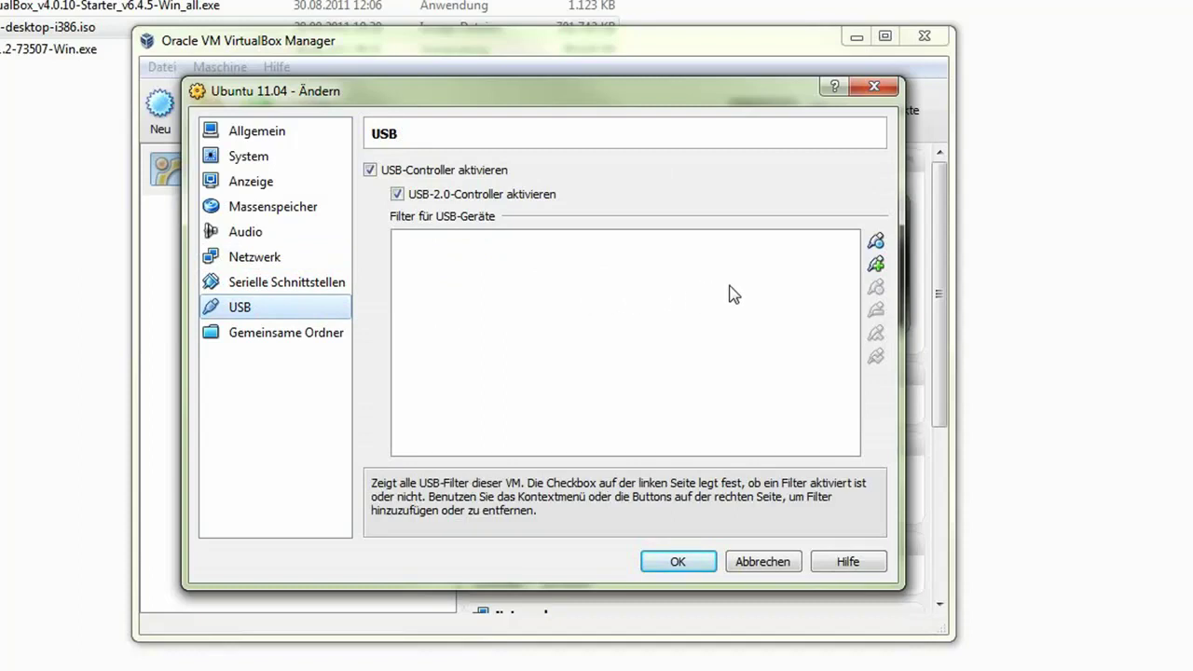
left_click(876, 267)
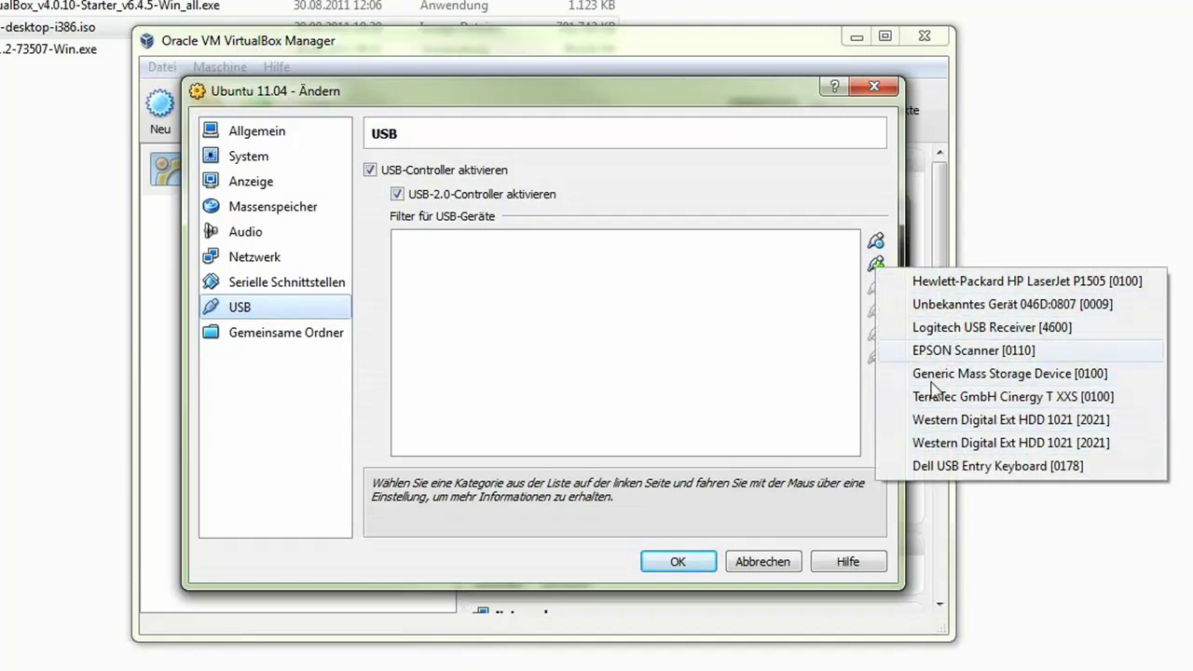
left_click(758, 353)
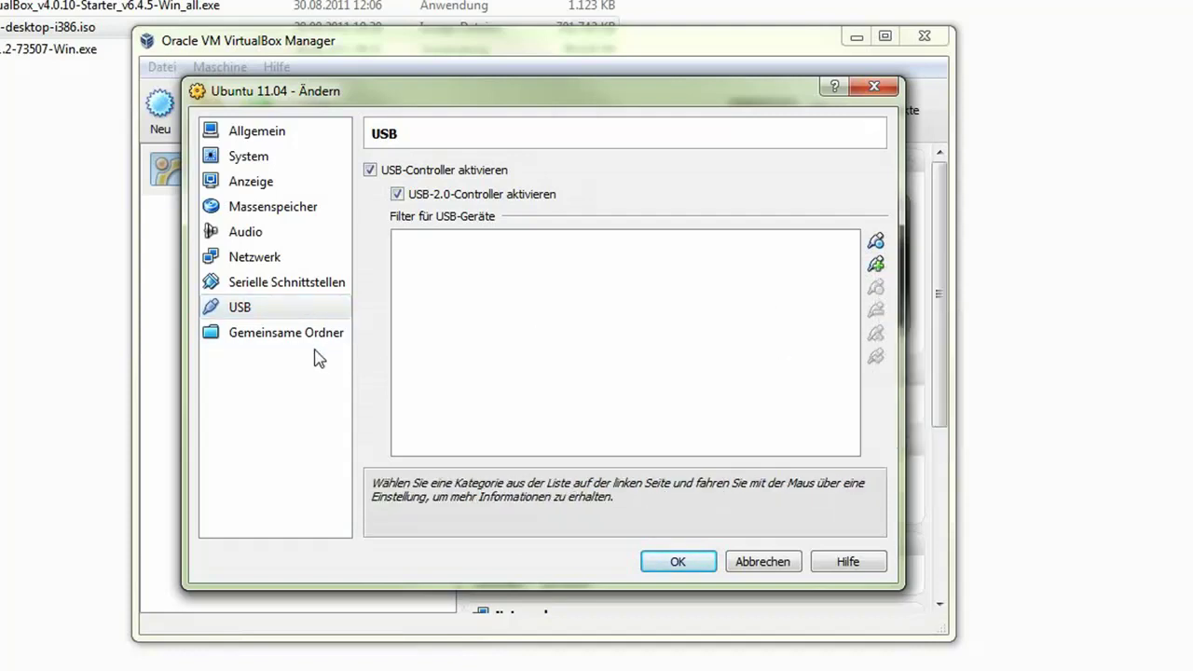
left_click(275, 341)
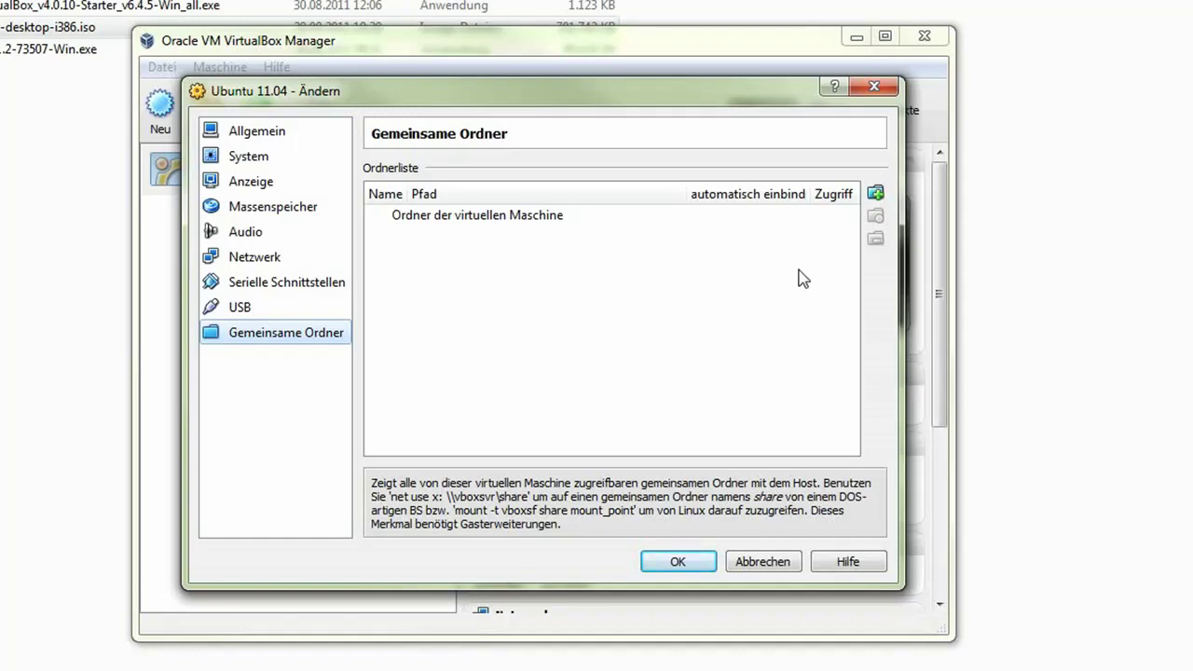
- Add a shared folder with path Musik (N:)\VirtualBoxPortable\Austauschordner
left_click(876, 194)
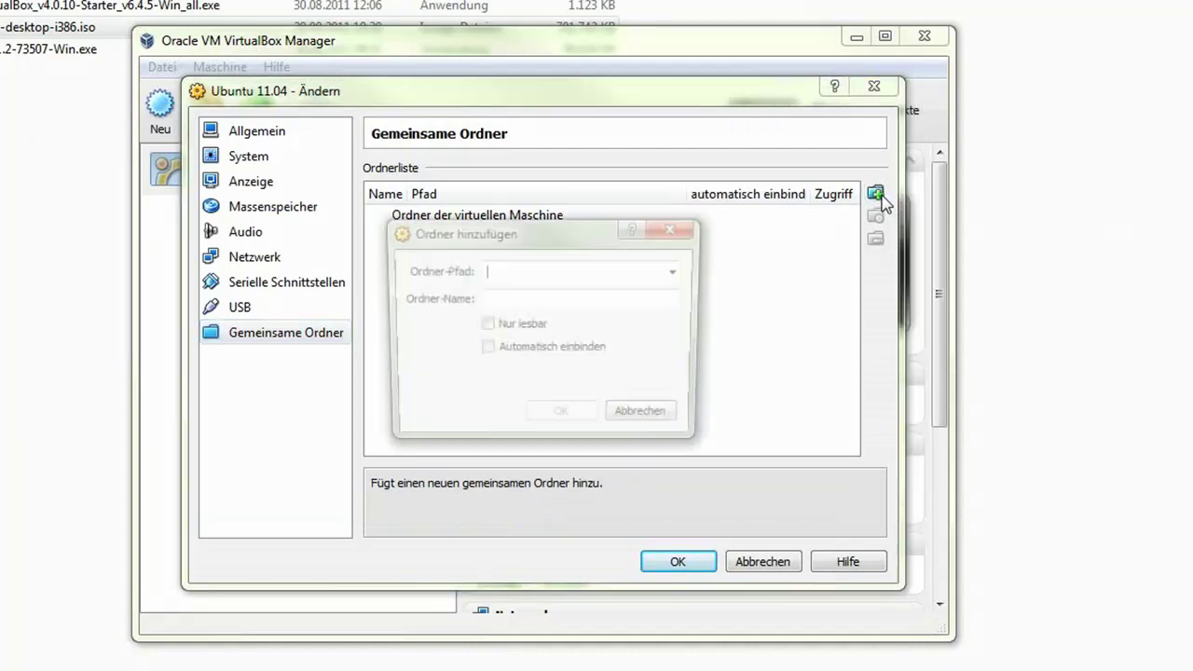
left_click(679, 272)
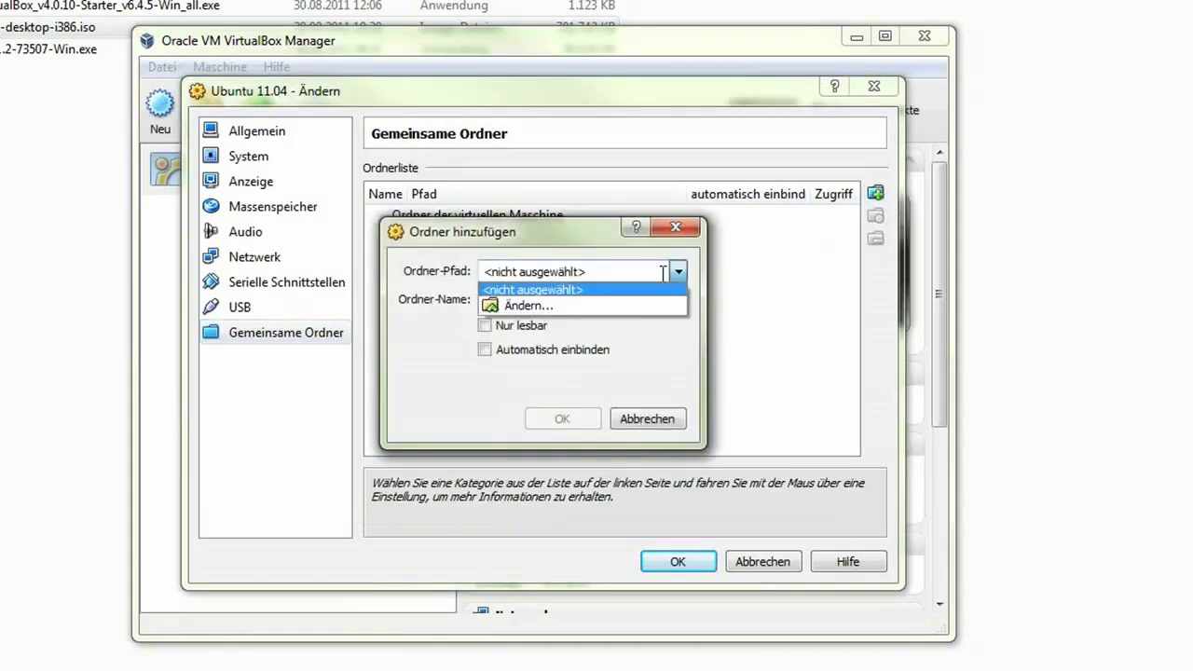
left_click(559, 308)
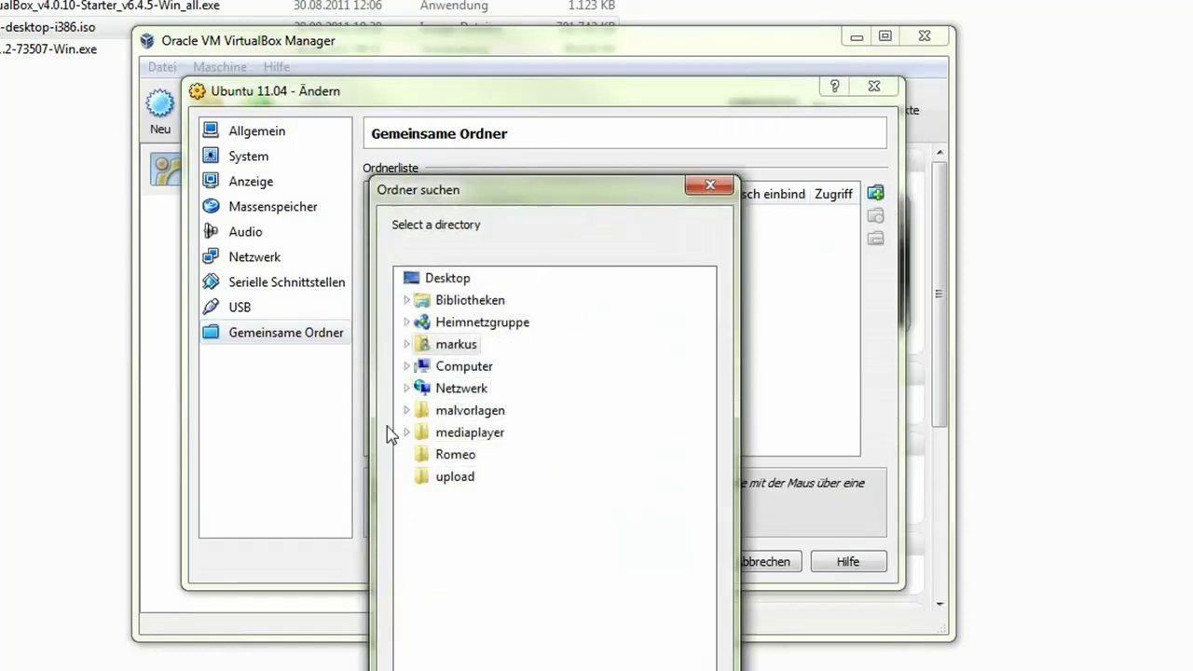
left_click(406, 367)
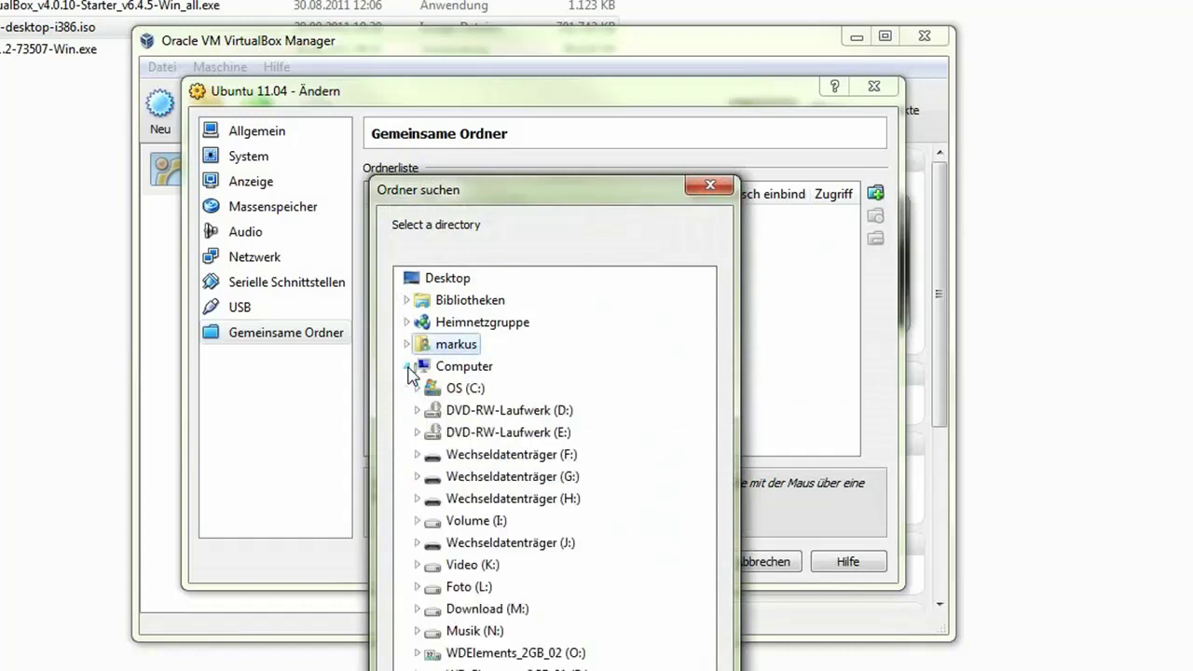
left_click(416, 630)
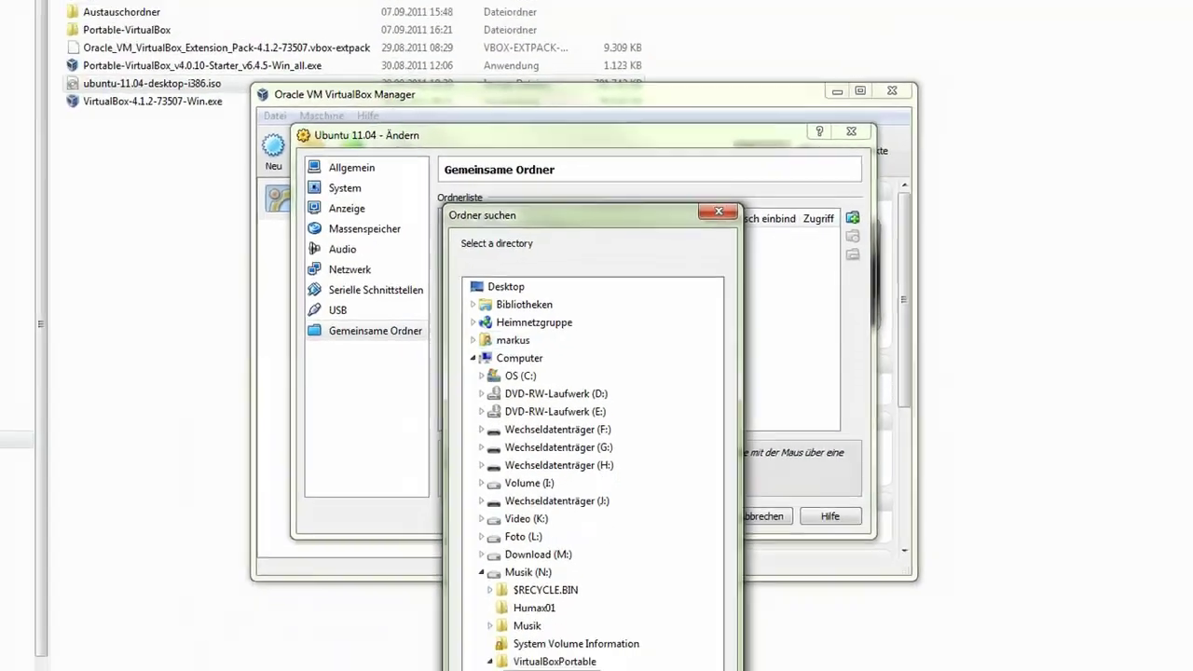
left_click(552, 581)
left_click(606, 595)
left_click_drag(638, 247, 628, 116)
left_click(639, 631)
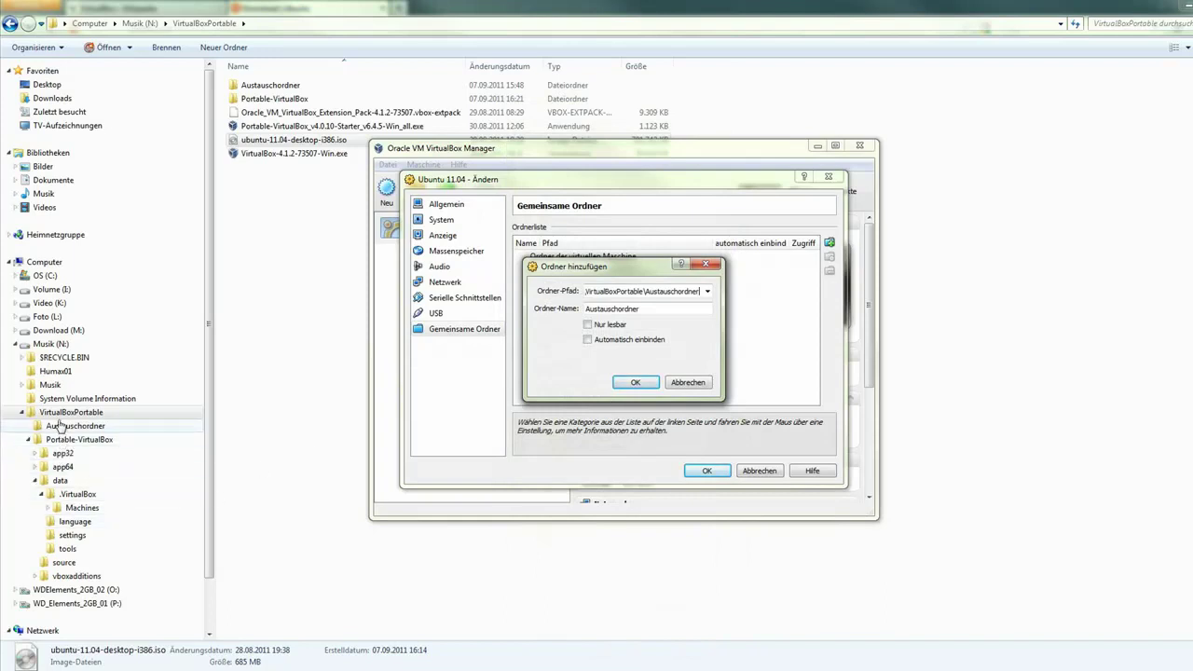
- Check Austauschordner's contents, enable auto-mount, add the share and save settings
left_click(140, 413)
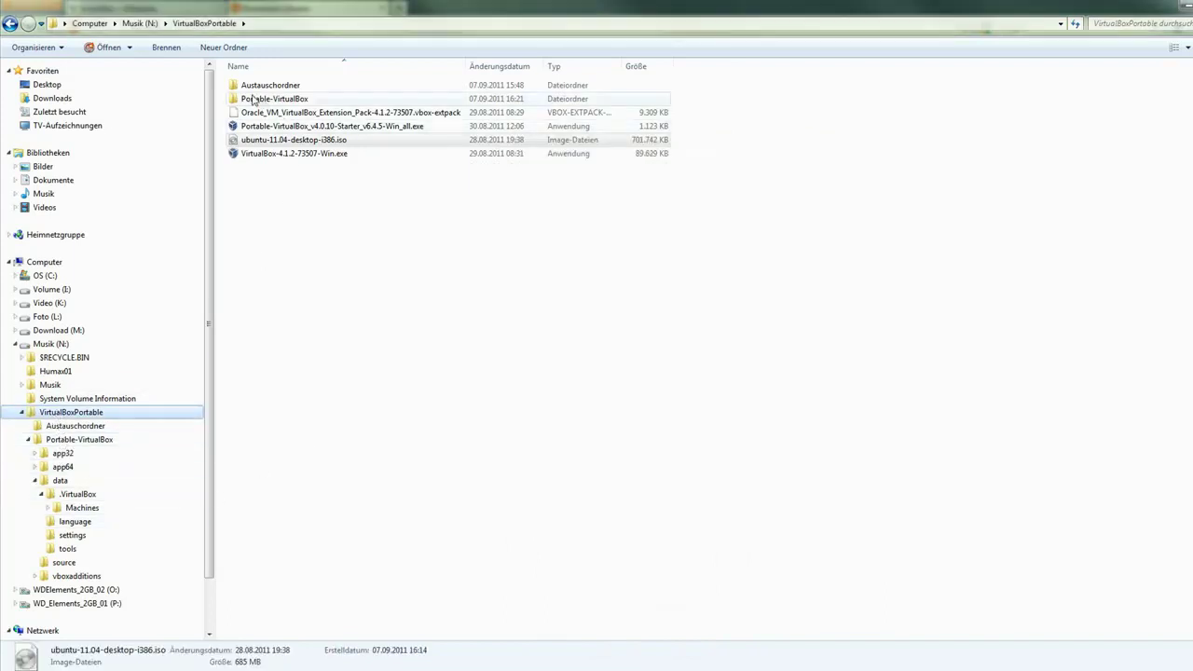
double_click(241, 86)
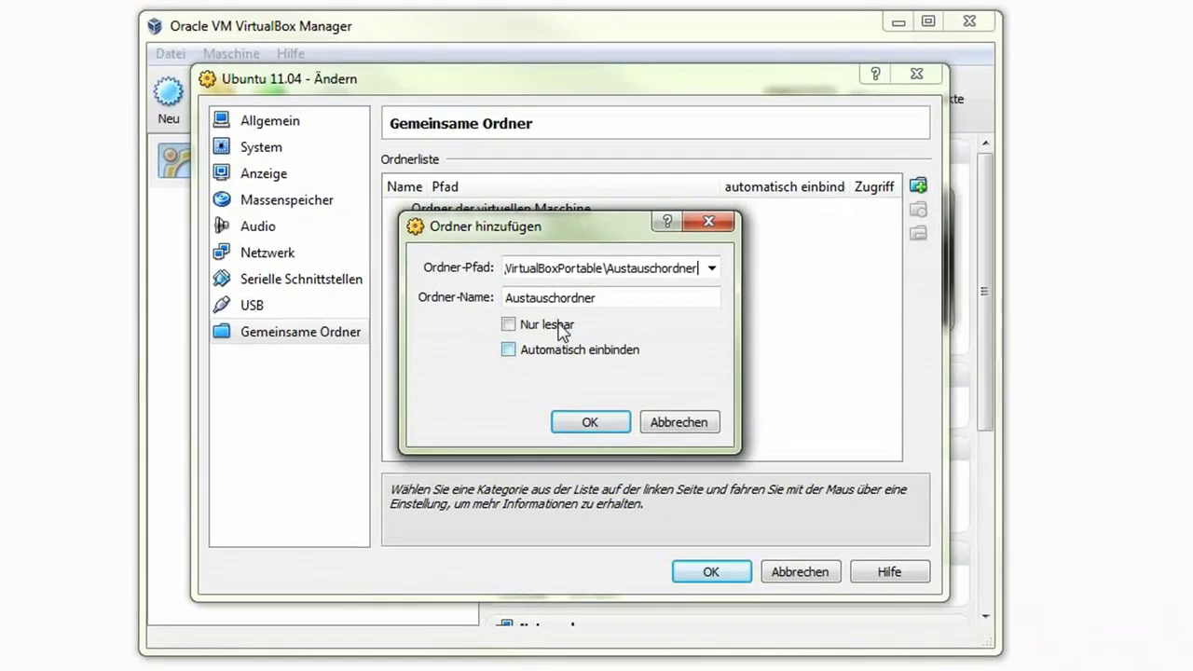
left_click(588, 345)
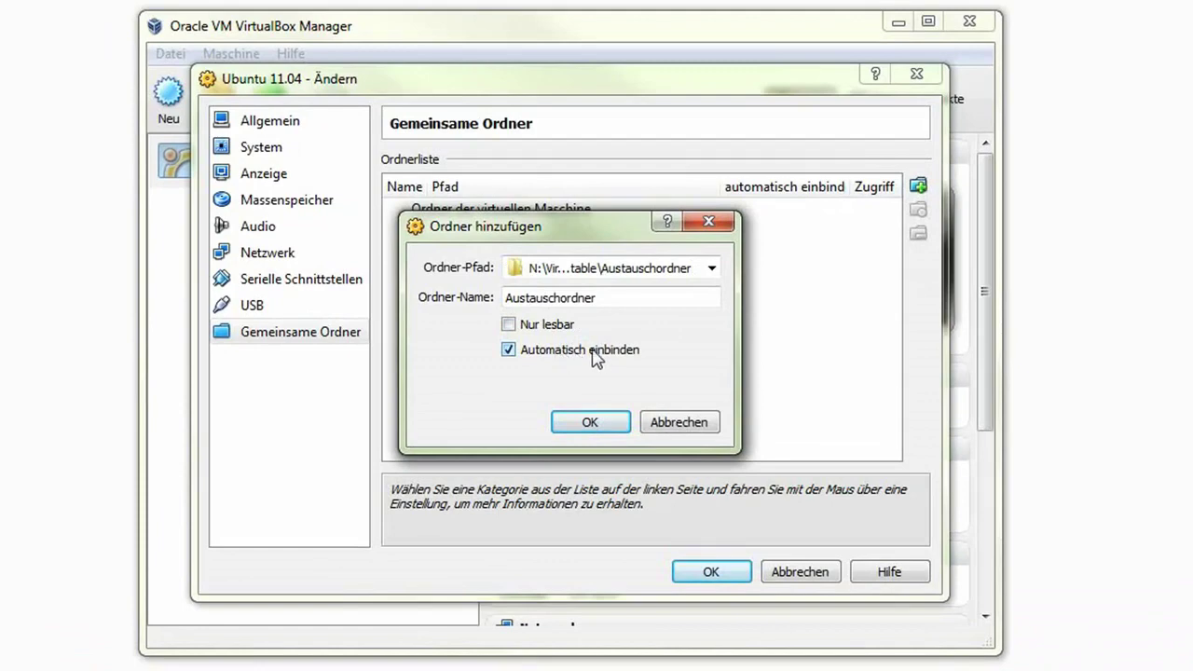
left_click(591, 431)
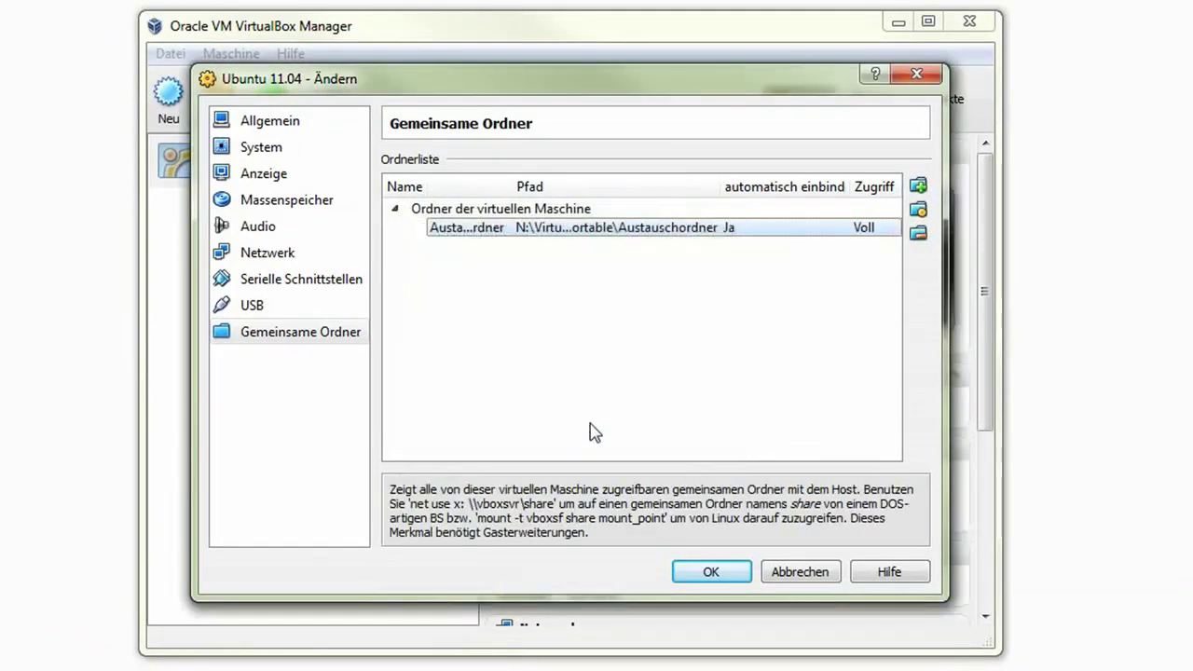
left_click(705, 576)
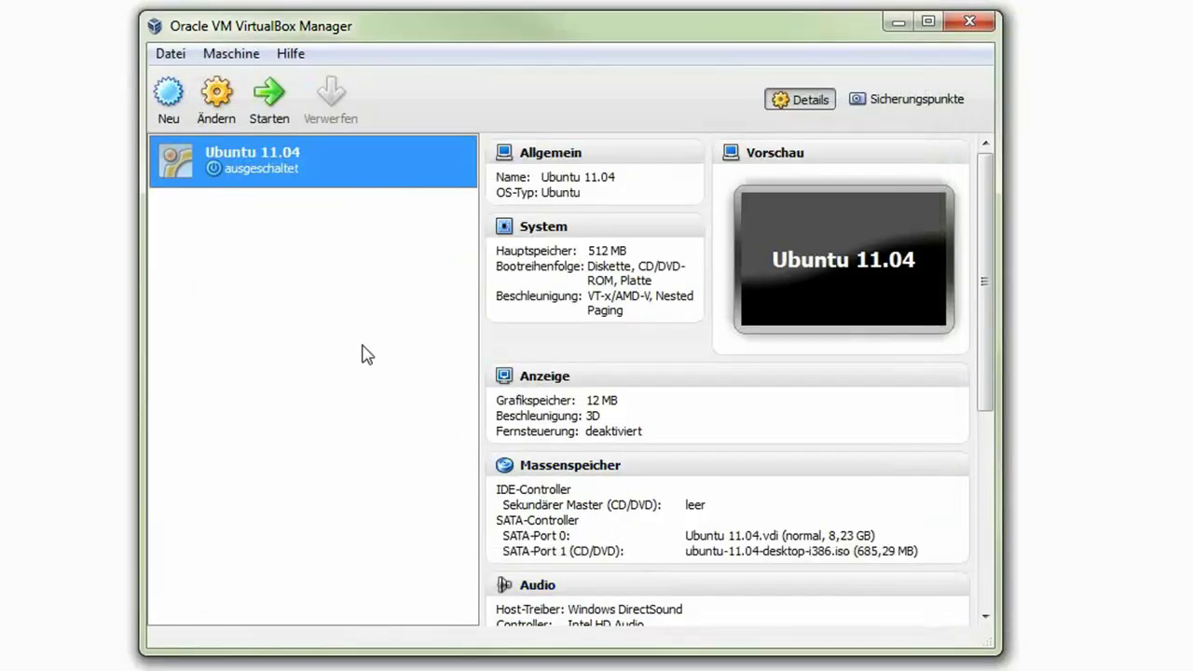
- Start the Ubuntu 11.04 VM and dismiss the keyboard and mouse capture prompts
left_click(270, 109)
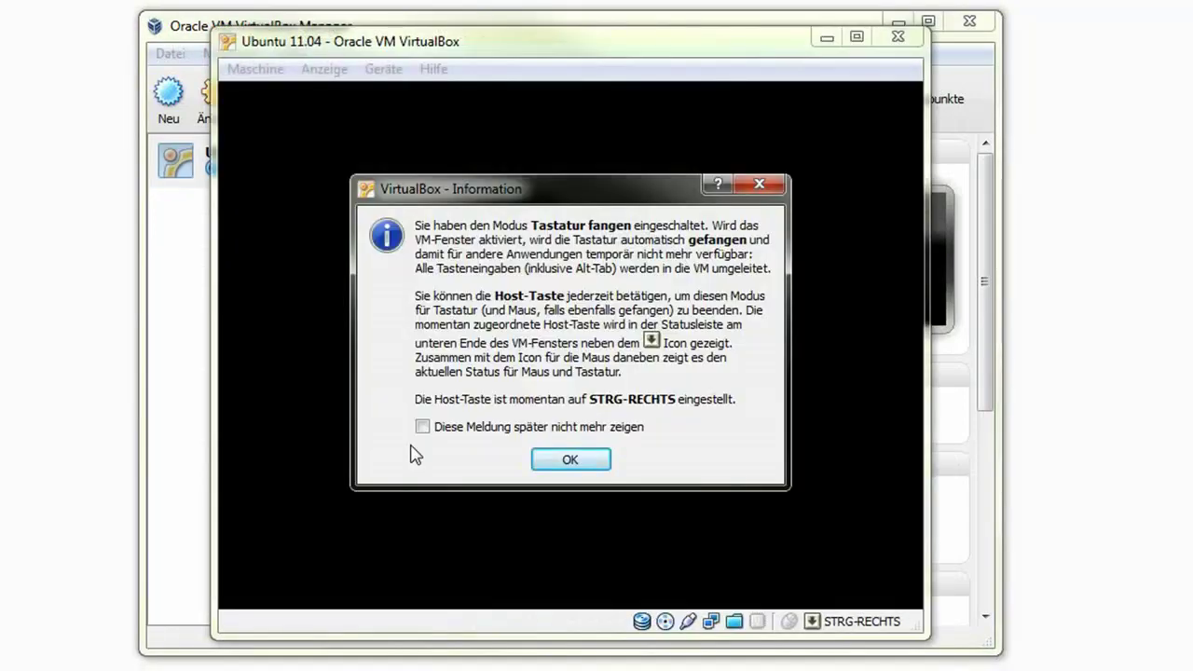
left_click(586, 467)
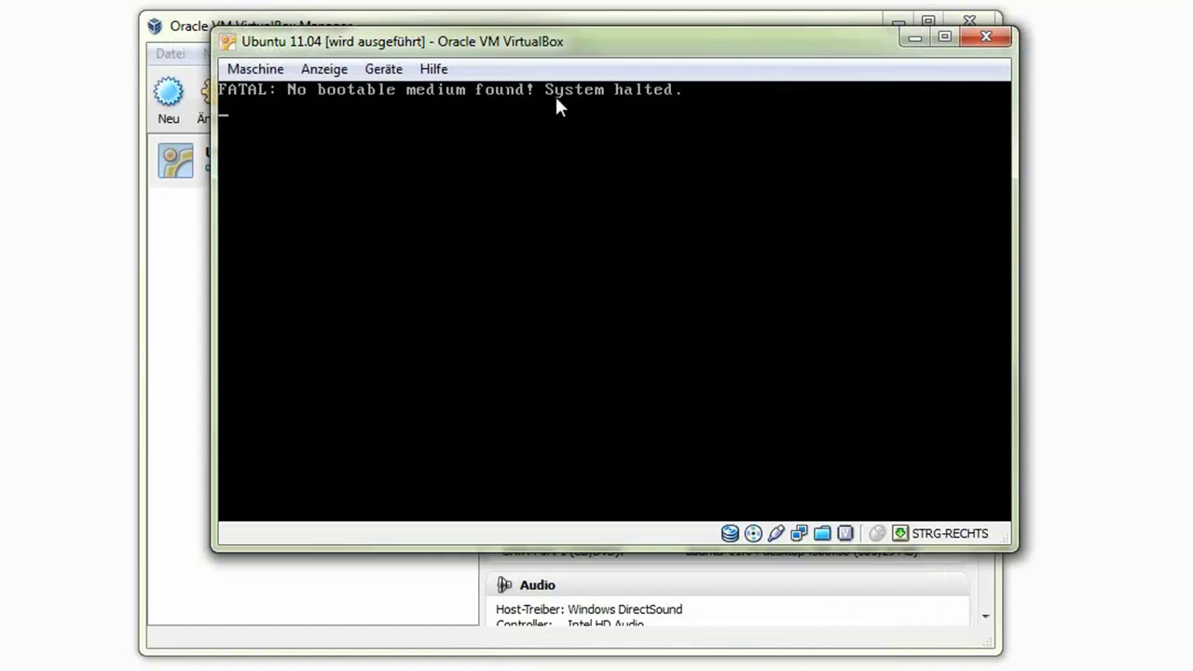
left_click(474, 104)
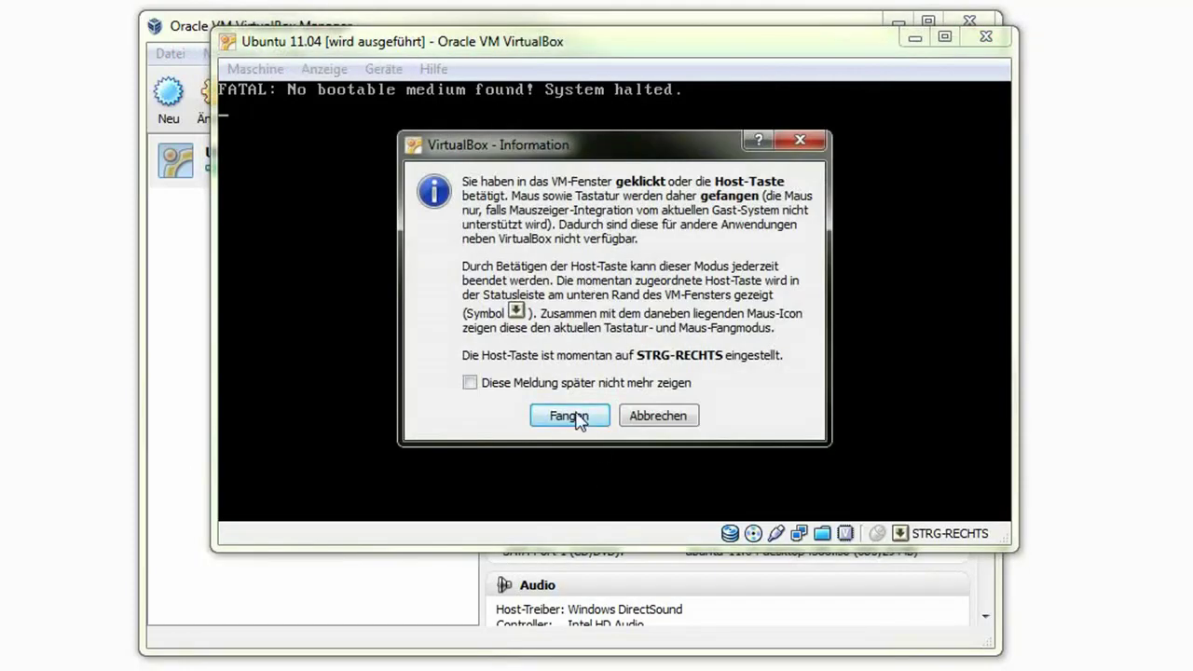
left_click(658, 417)
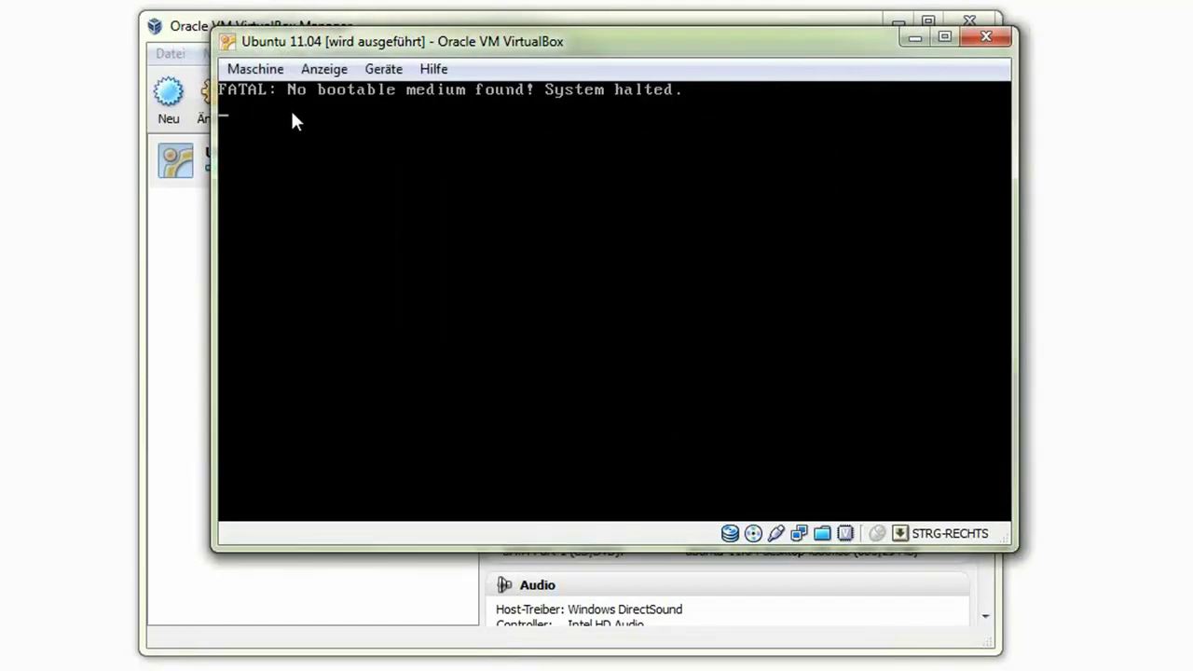
- Power off the halted virtual machine via Maschine > Schließen
left_click(268, 76)
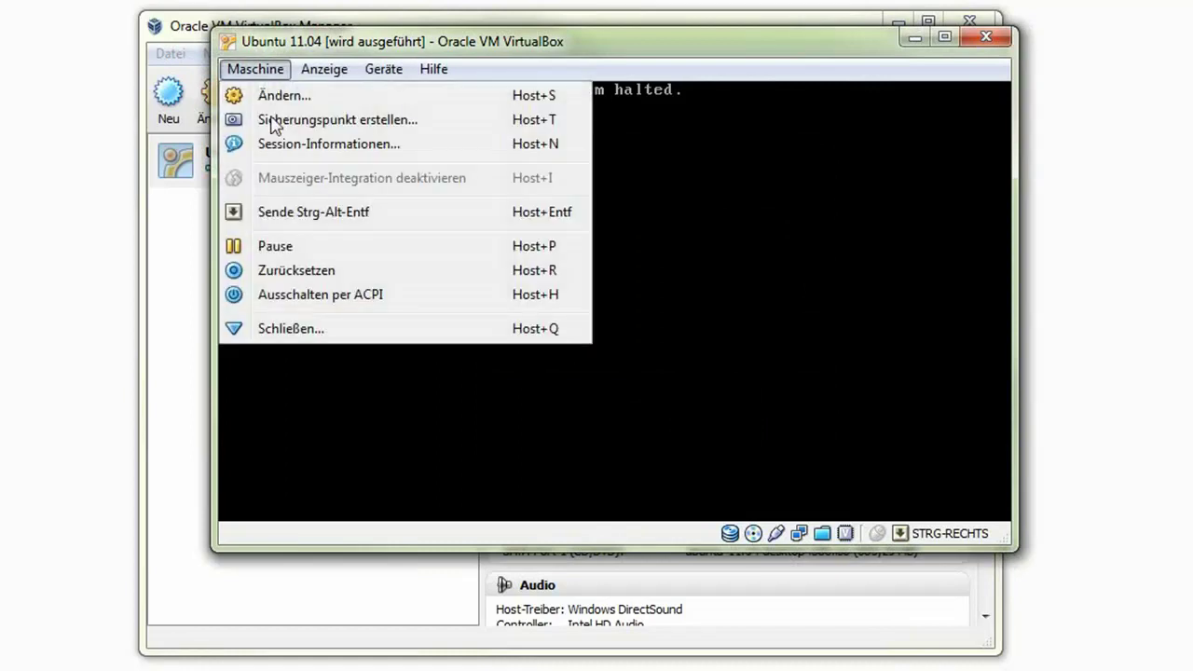
left_click(293, 332)
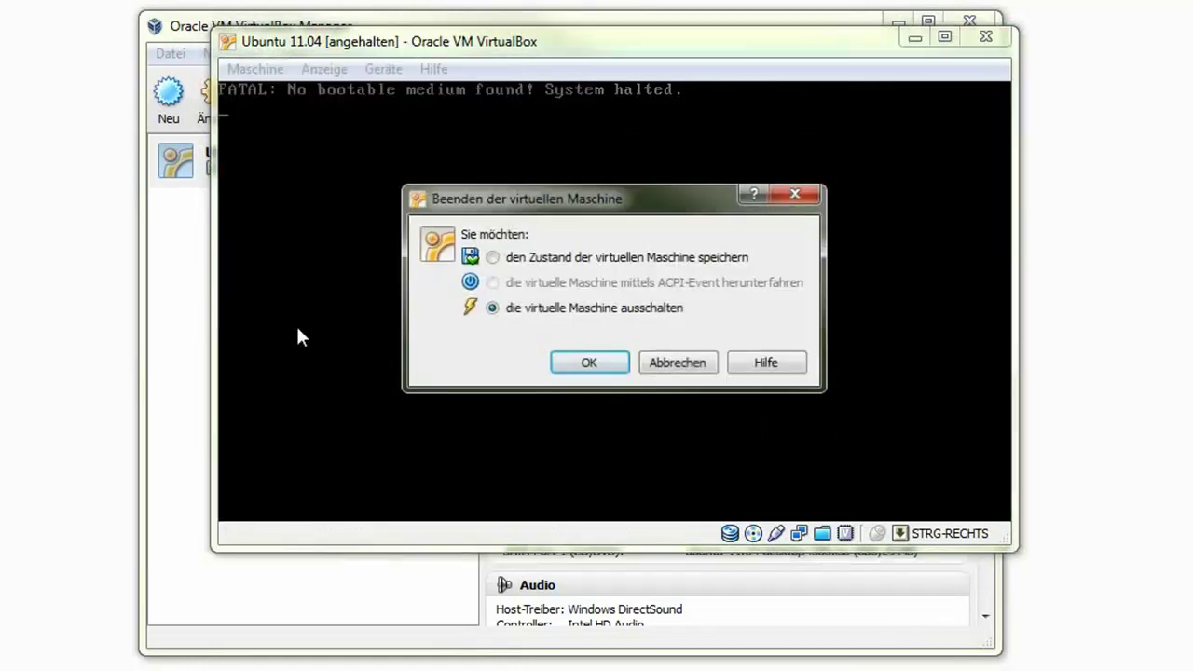
left_click(599, 366)
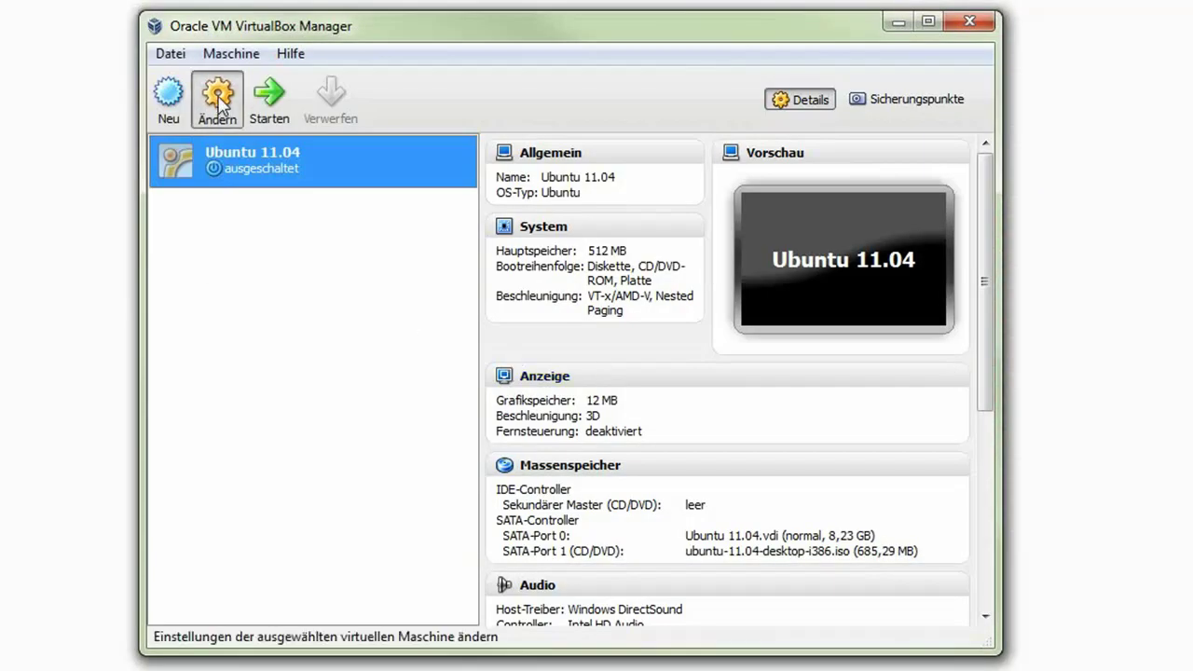
- Remove ubuntu-11.04-desktop-i386.iso from the SATA controller in the VM's storage settings
left_click(217, 101)
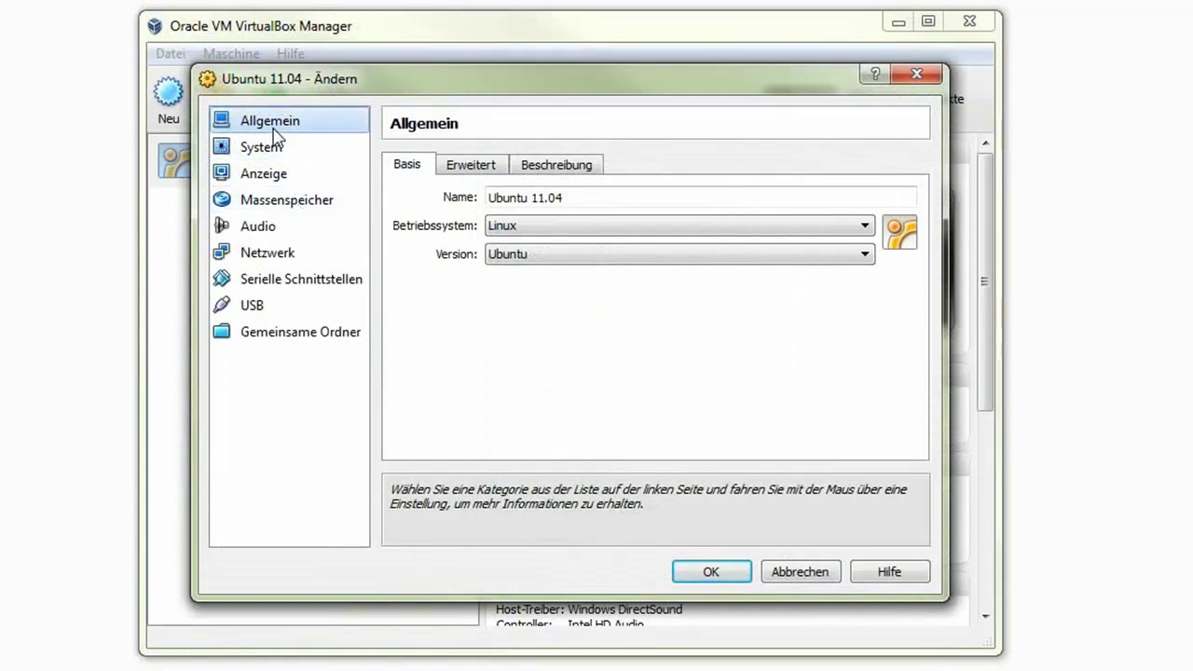
left_click(287, 209)
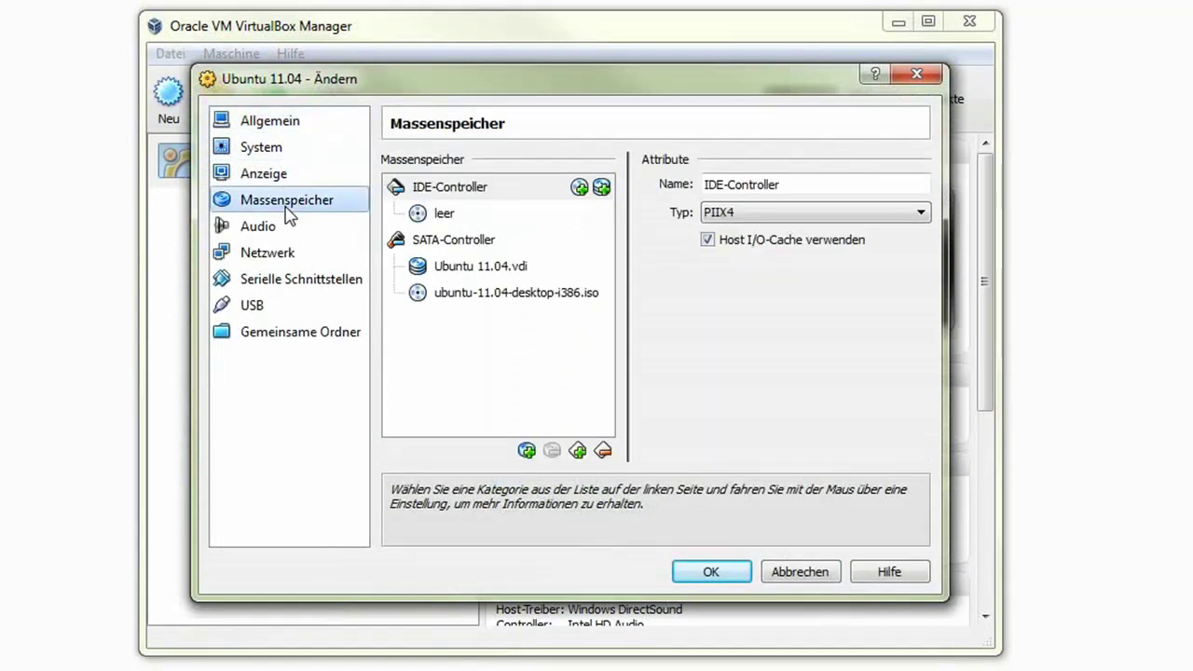
left_click(436, 296)
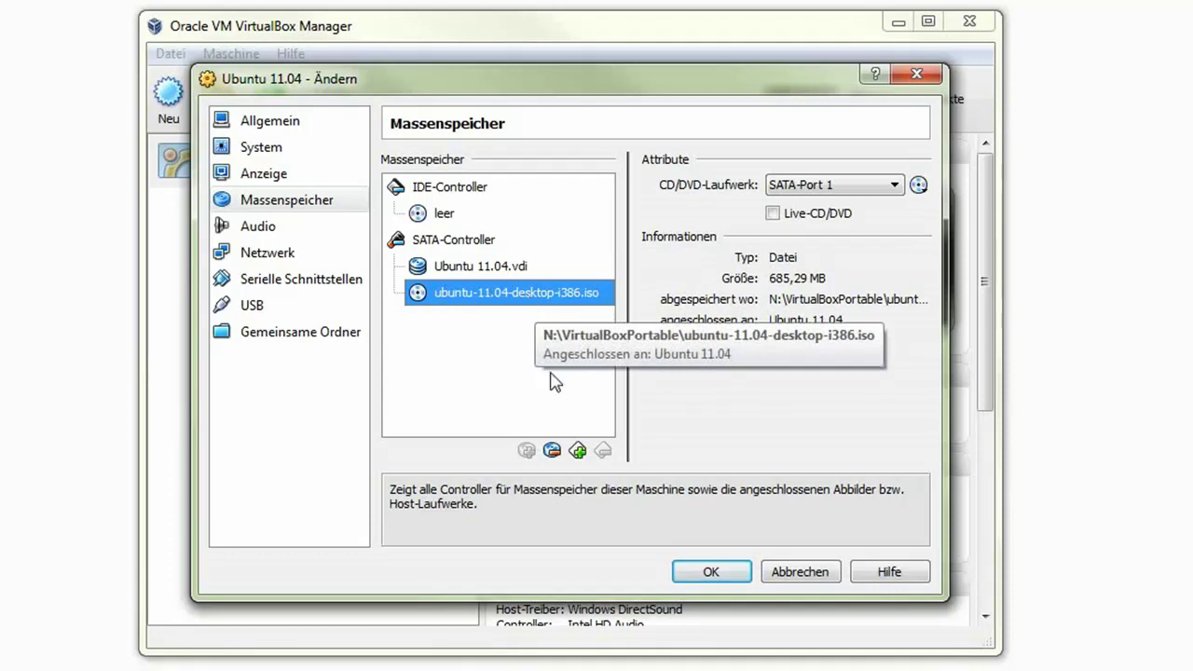
left_click(553, 451)
- Attach ubuntu-11.04-desktop-i386.iso on a new IDE CD/DVD drive and save
left_click(445, 189)
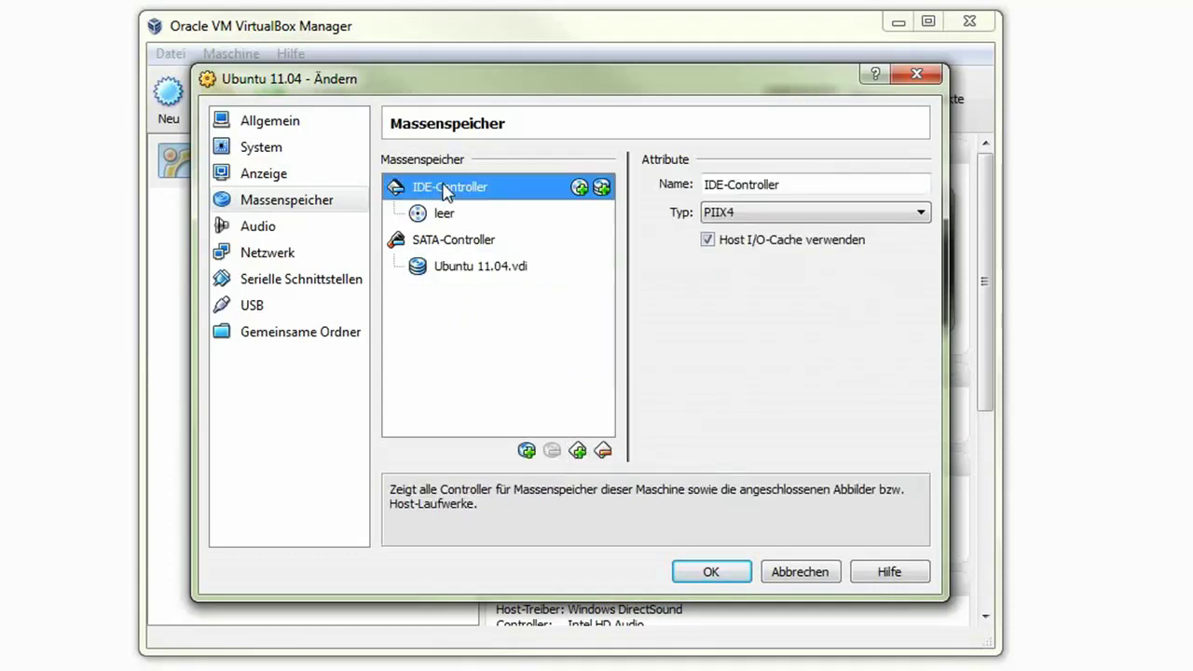
left_click(580, 189)
left_click(501, 400)
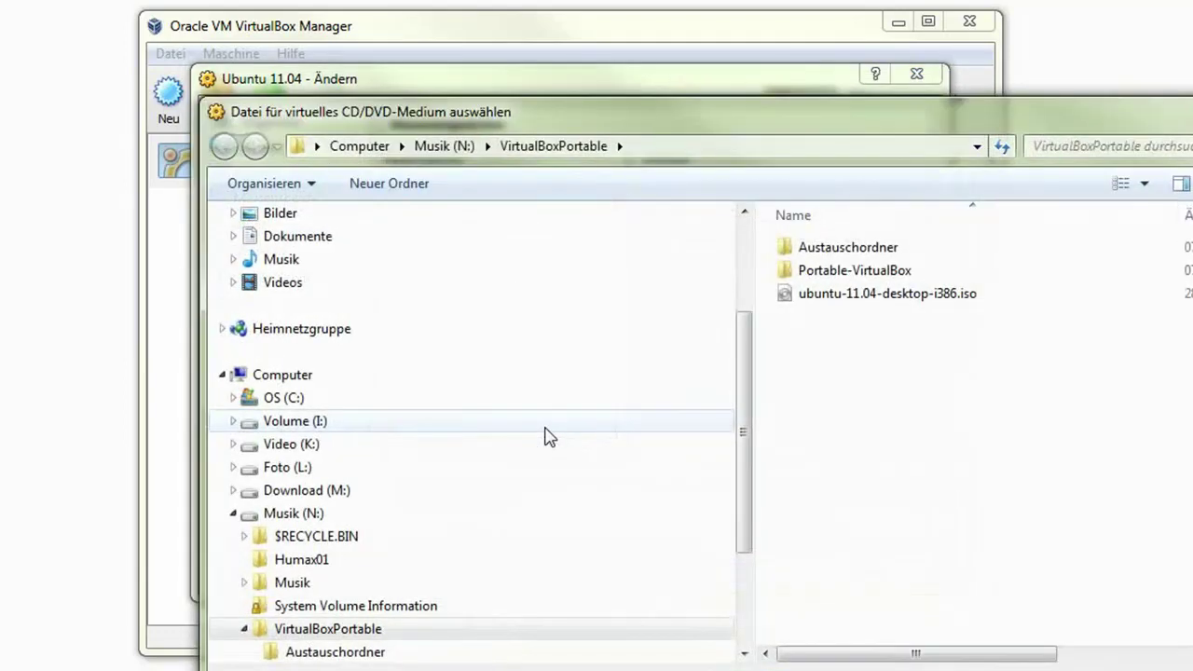
left_click(843, 296)
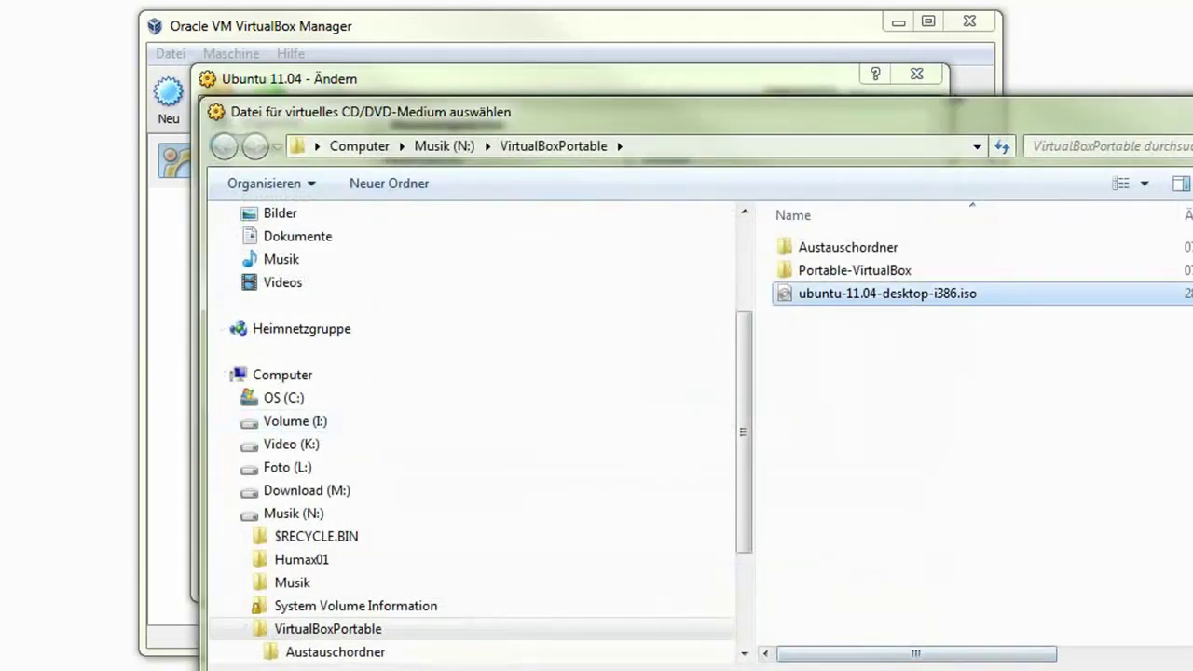
key("Return")
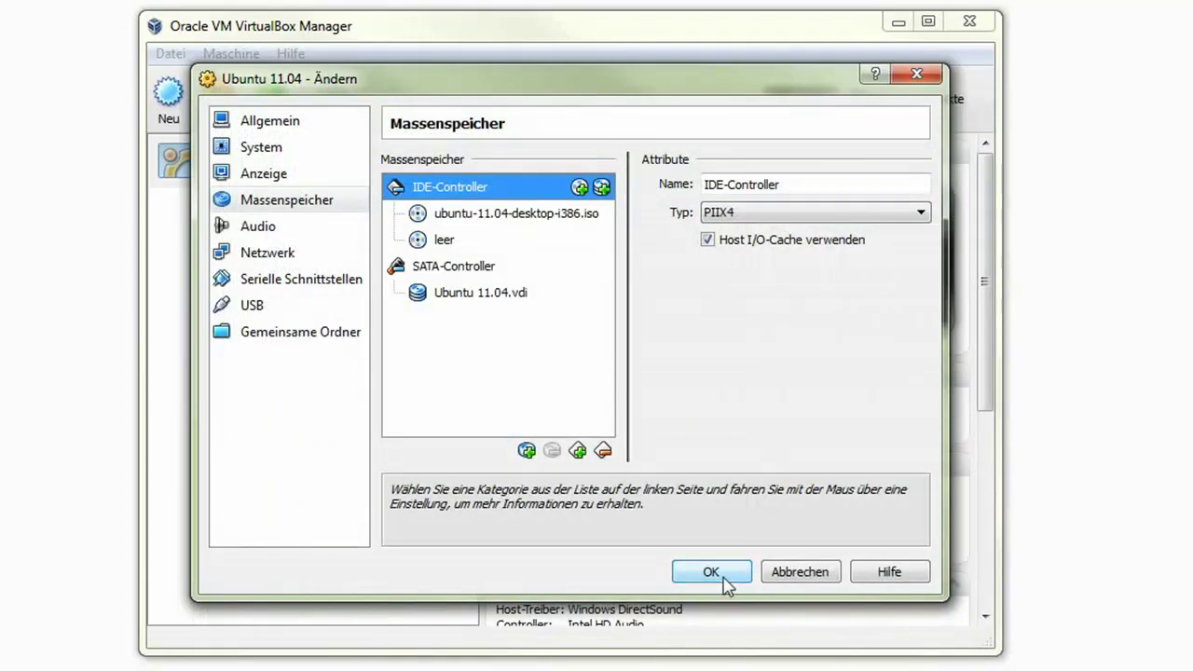
left_click(725, 583)
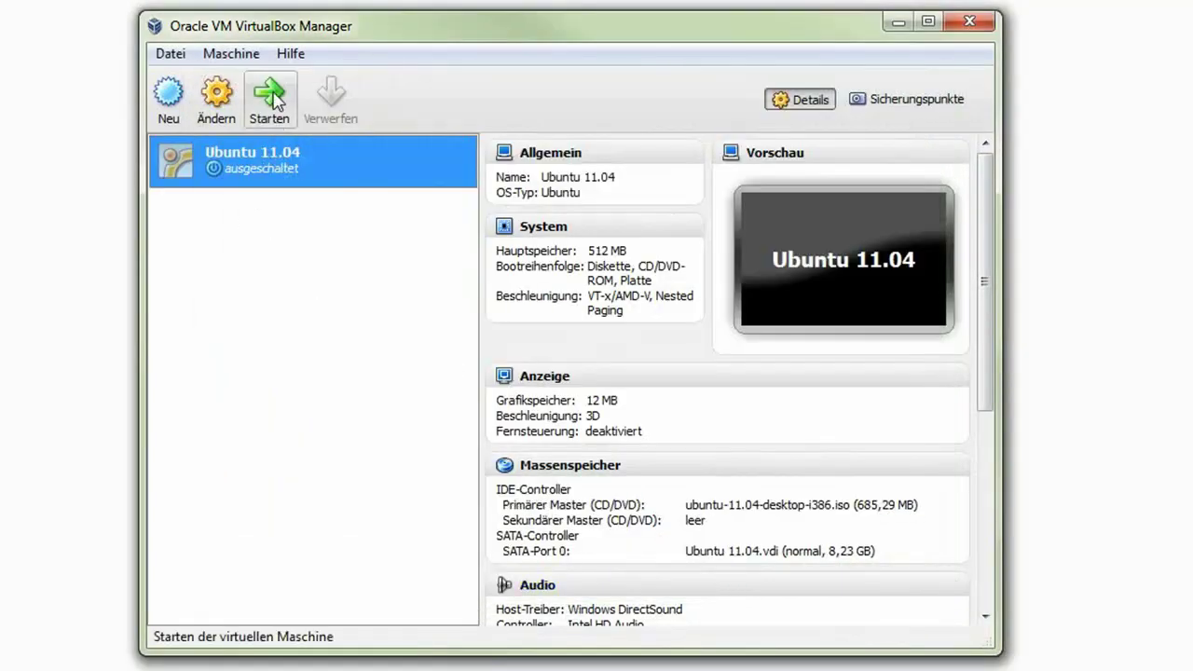
- Start the Ubuntu 11.04 machine and dismiss the keyboard capture and colour depth notices
left_click(271, 101)
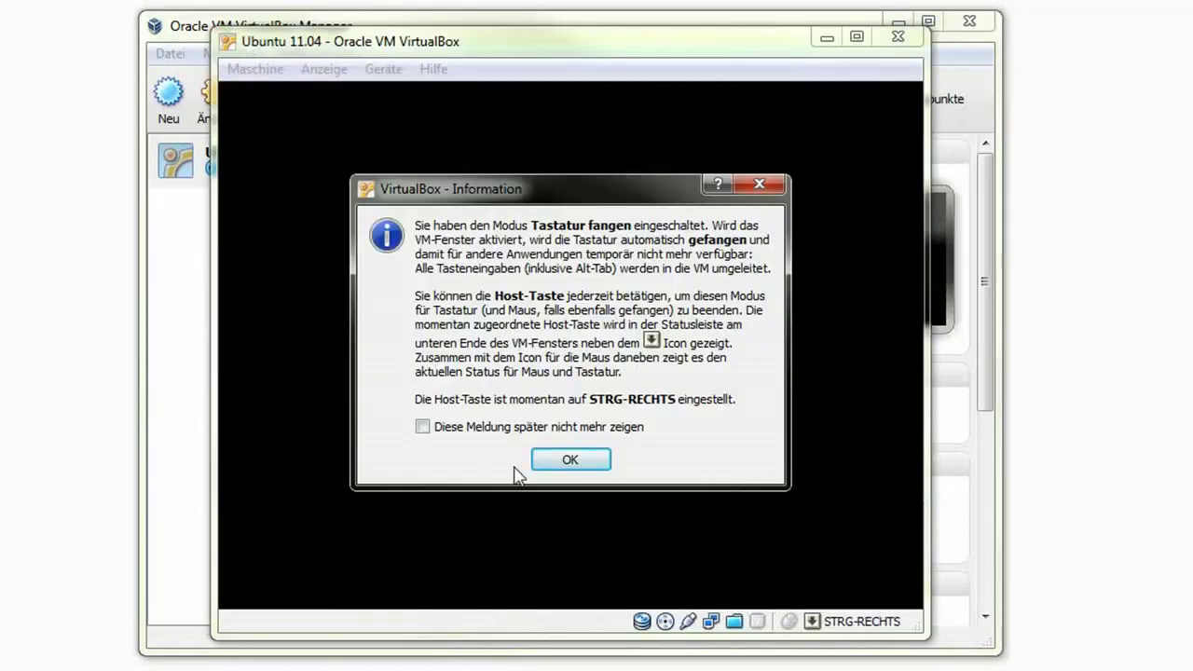
left_click(554, 463)
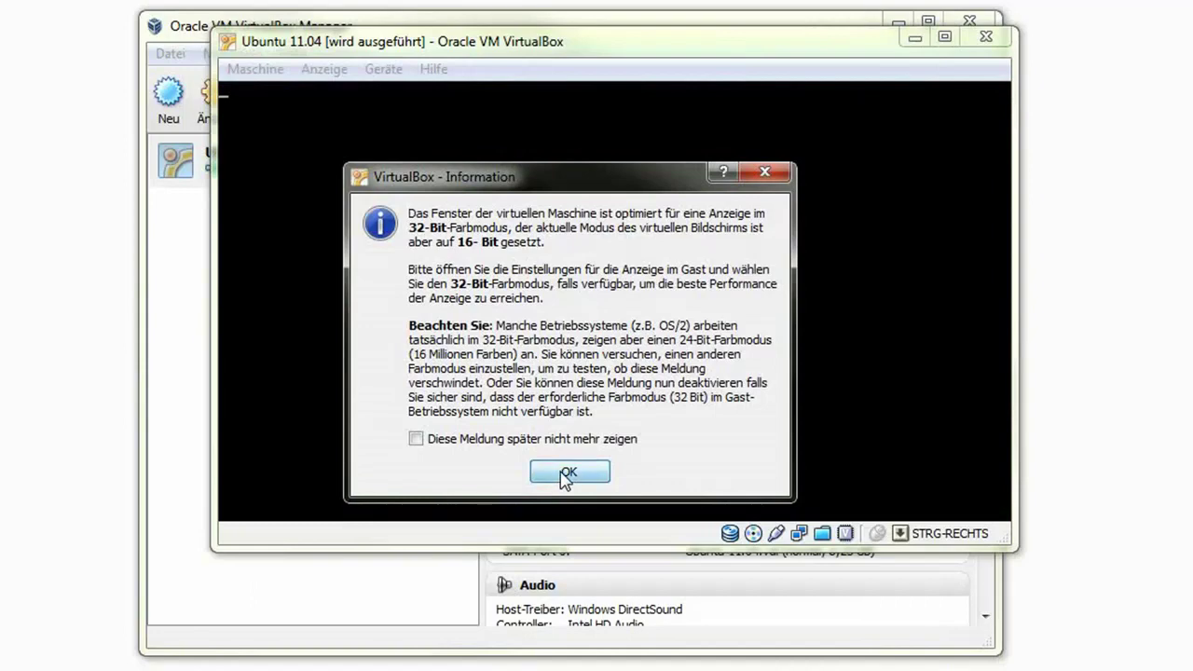
left_click(564, 476)
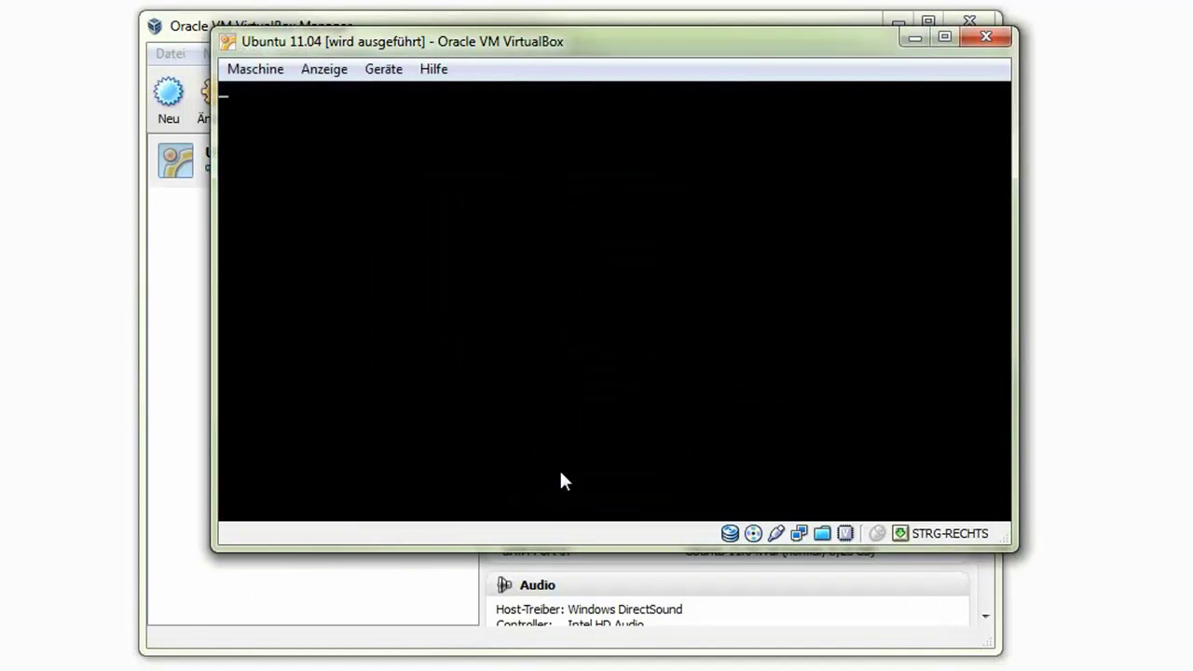
- Accept input capture, silence the capture and mouse integration notices, and move the VM window up
left_click(572, 355)
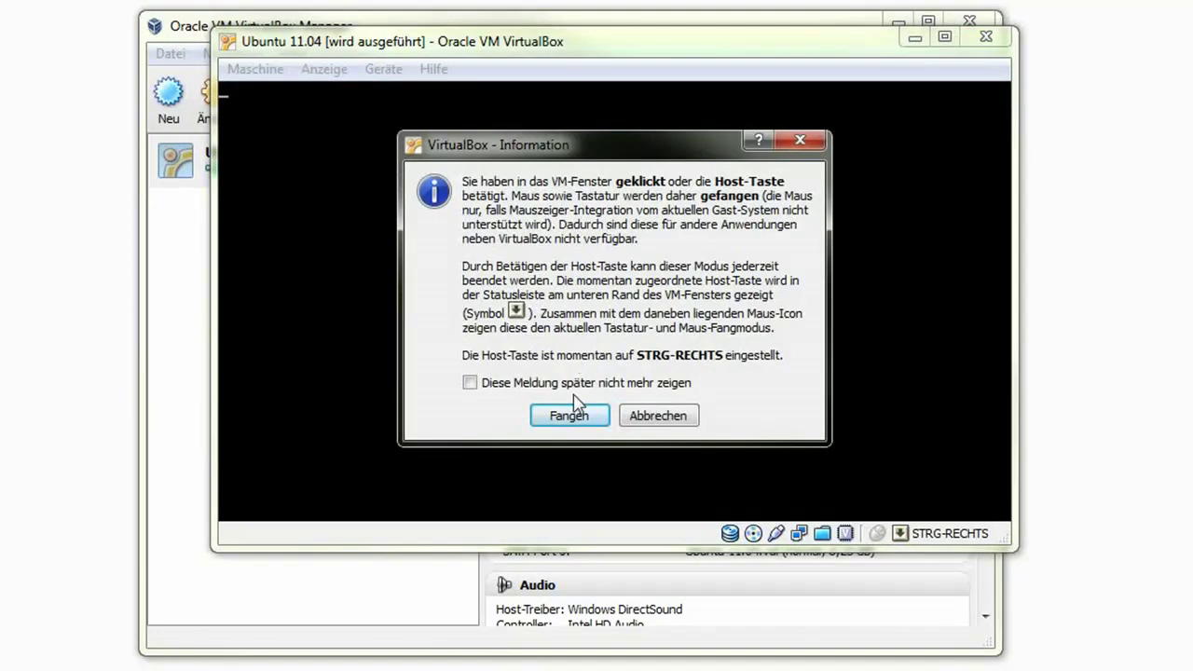
left_click(566, 416)
left_click(612, 434)
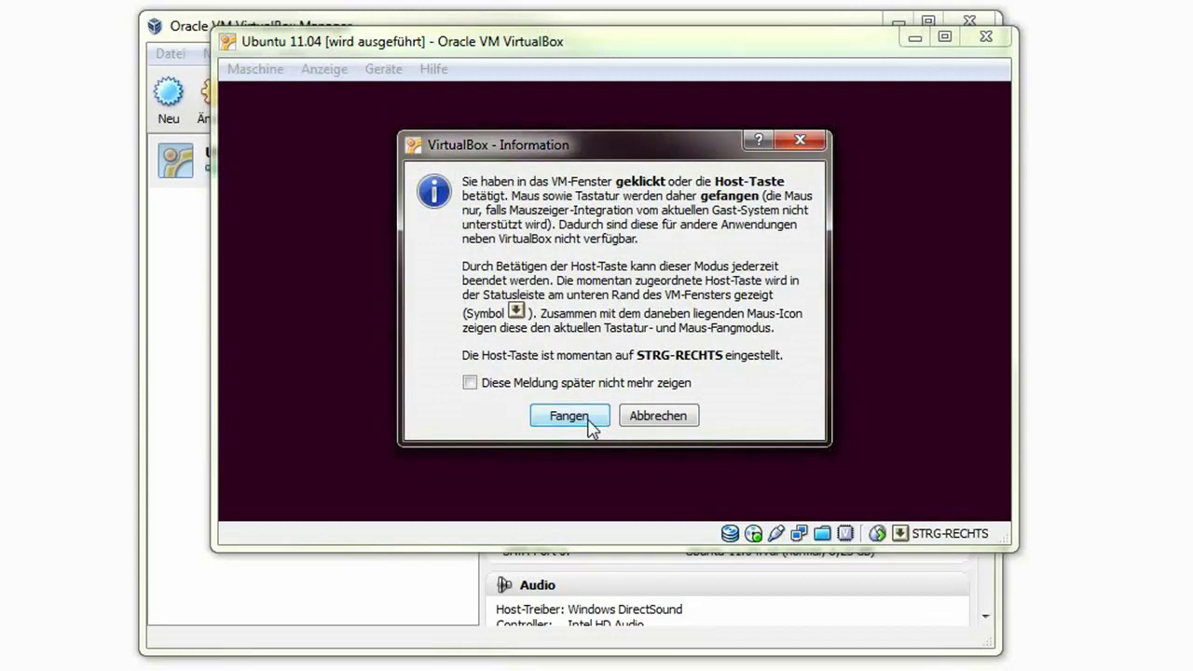
left_click(470, 382)
left_click(569, 416)
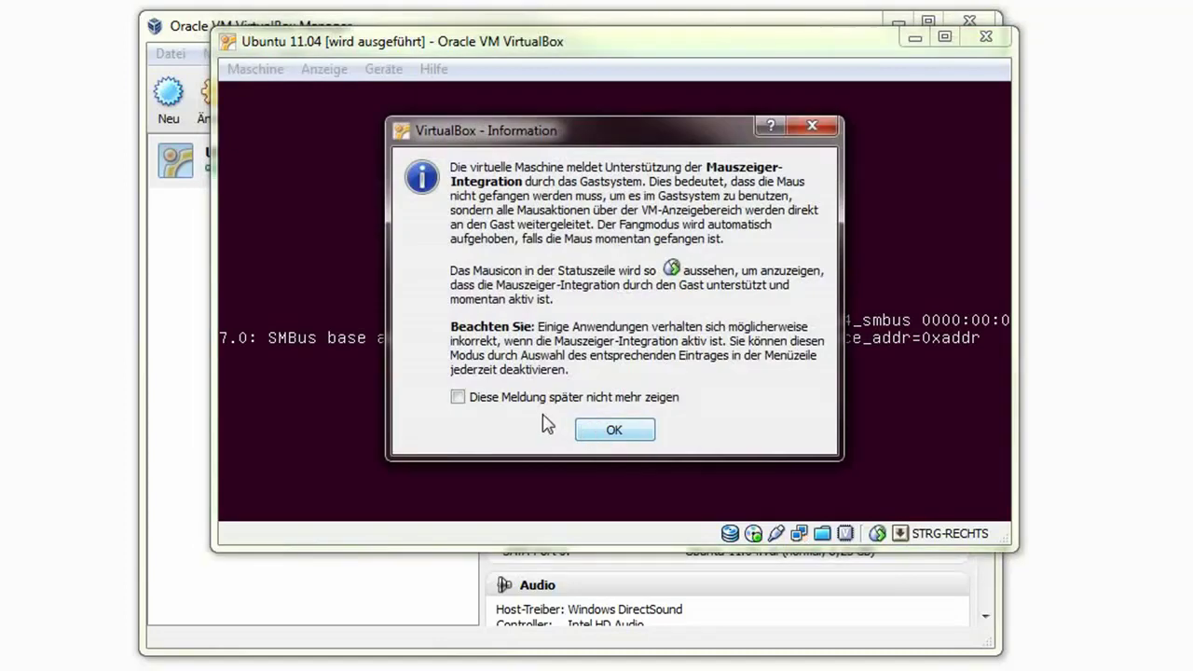
left_click(458, 397)
left_click(619, 429)
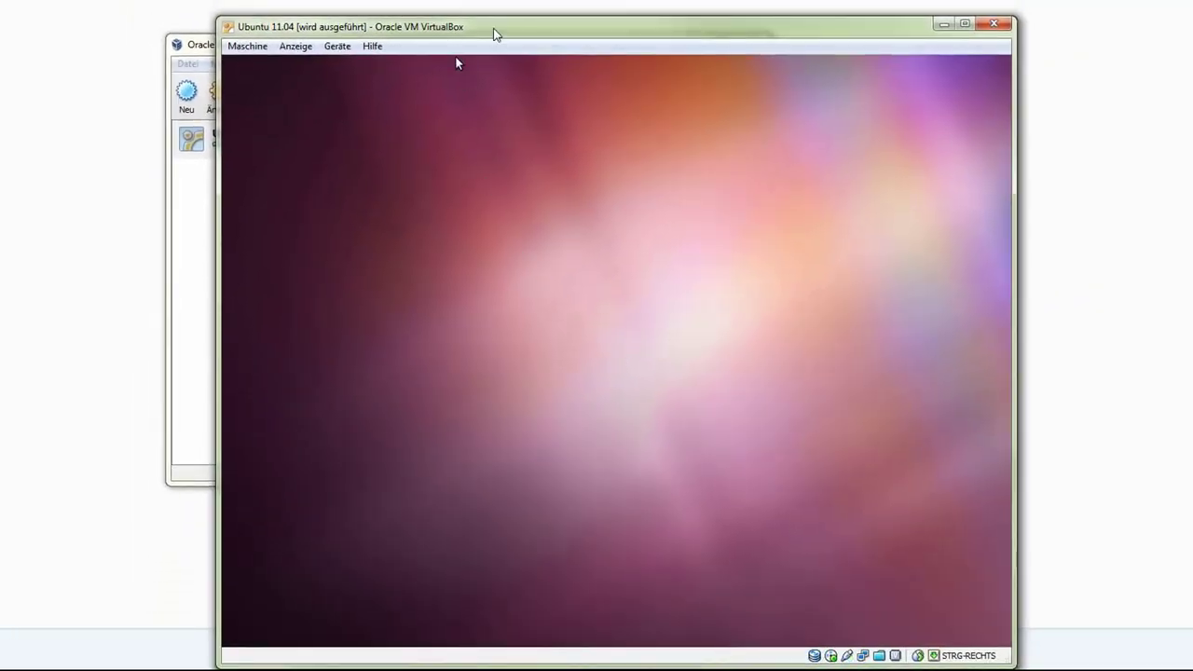
left_click_drag(498, 36, 474, 0)
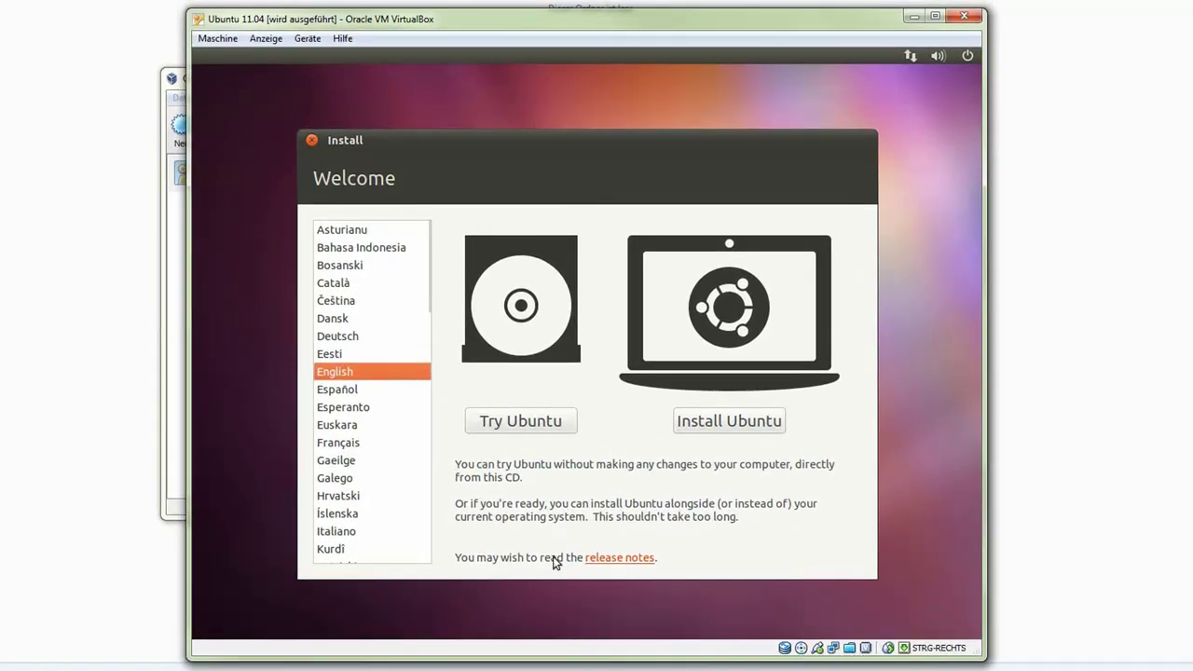
- Switch the installer language to Deutsch and choose 'Ubuntu installieren'
left_click(341, 336)
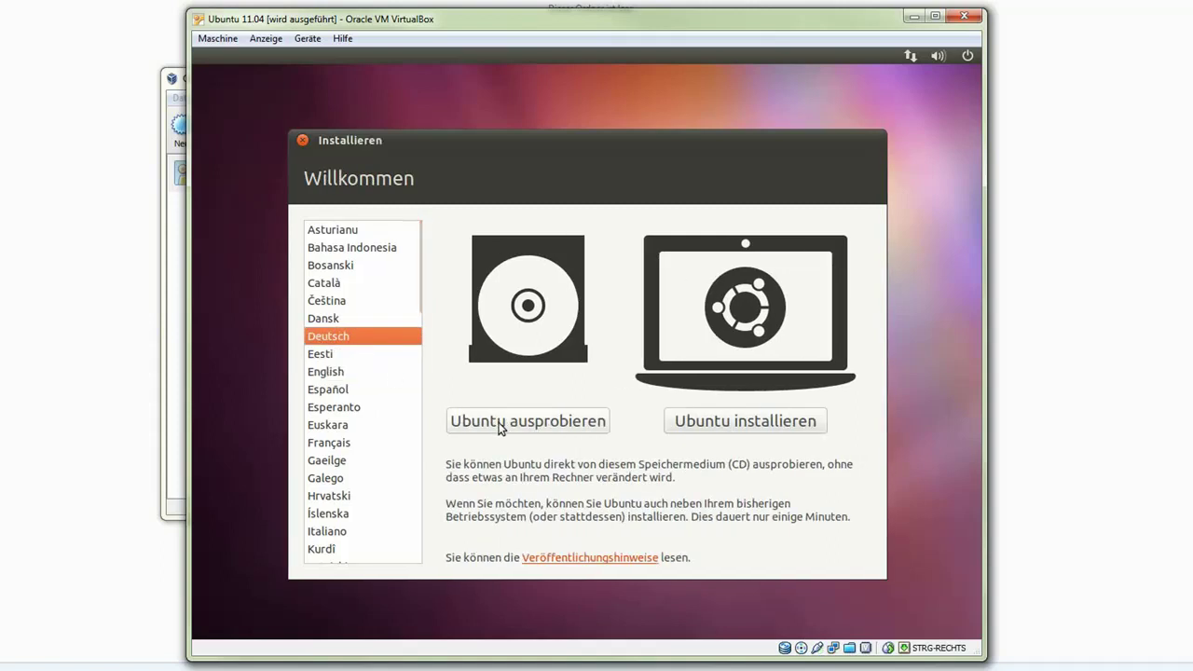
left_click(732, 424)
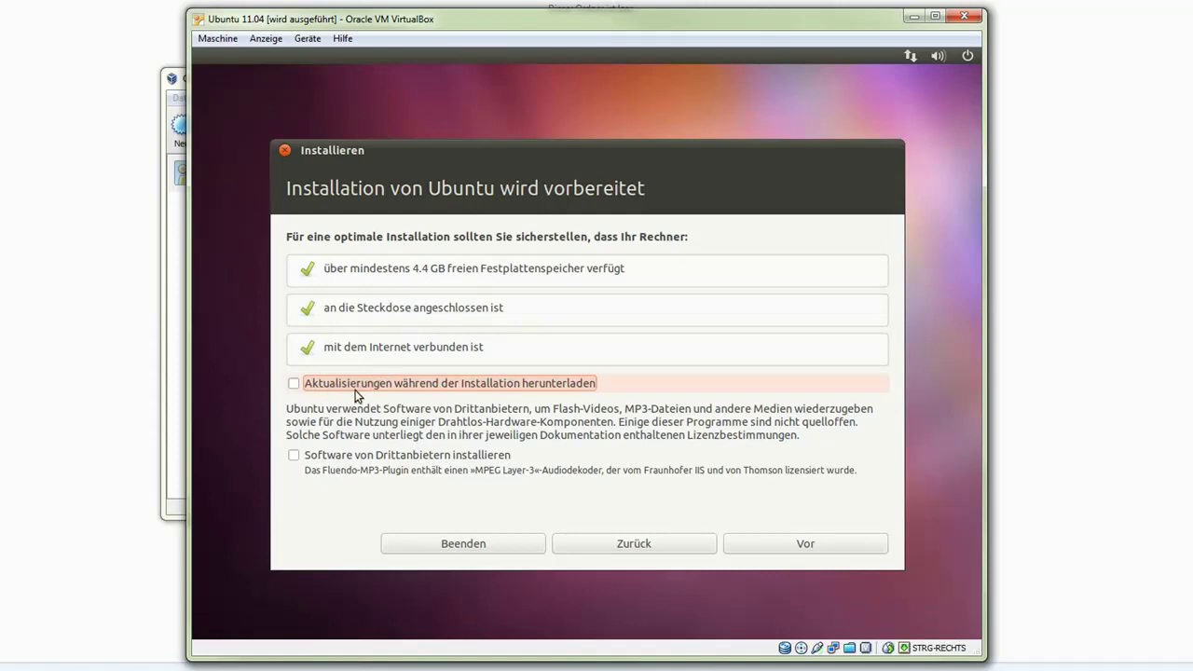
- Tick 'Software von Drittanbietern installieren' and continue with Vor
left_click(333, 456)
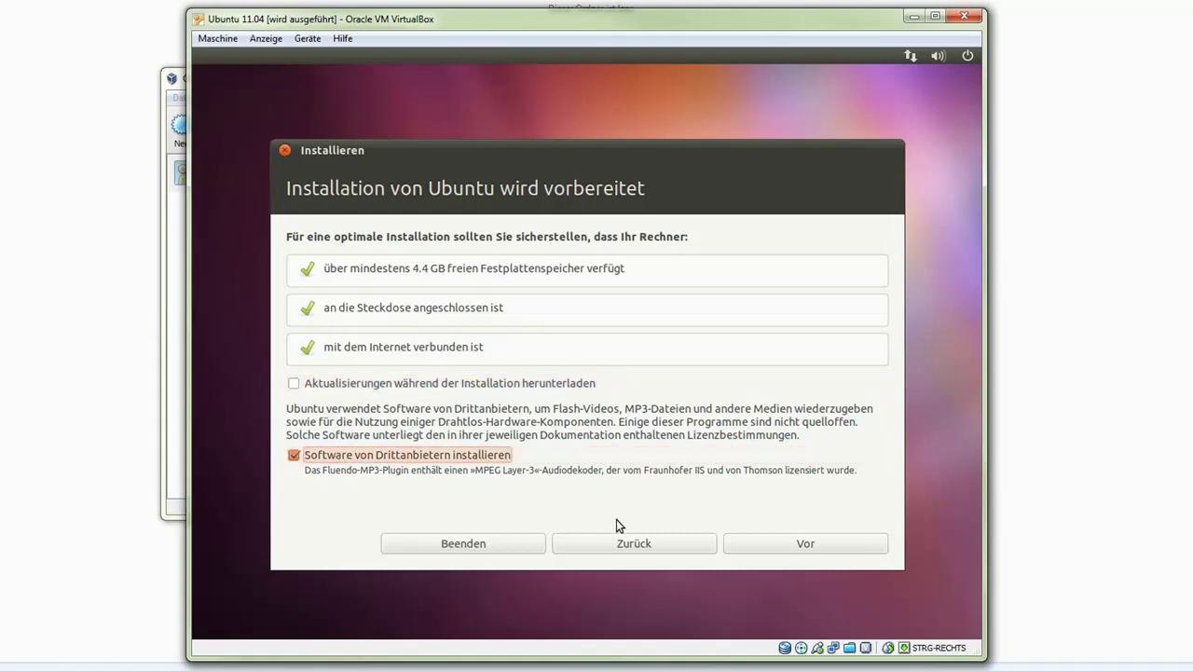
left_click(809, 547)
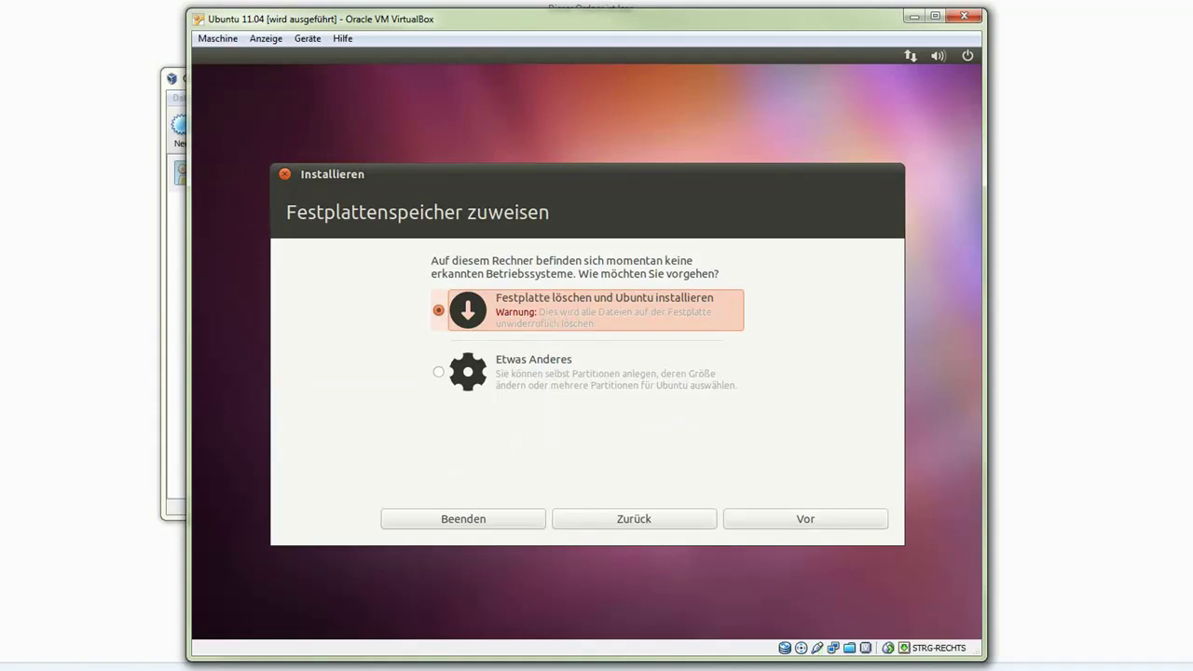
- Keep 'Festplatte löschen und Ubuntu installieren' and start installing on the 8.8 GB disk
left_click(811, 521)
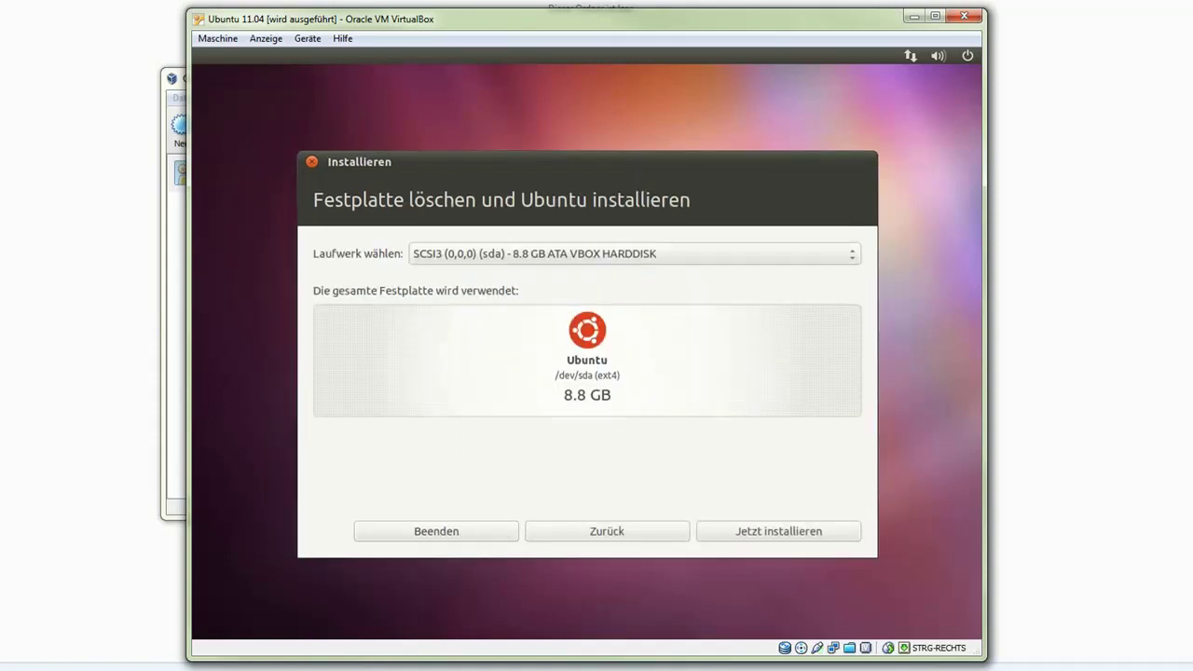
left_click(785, 529)
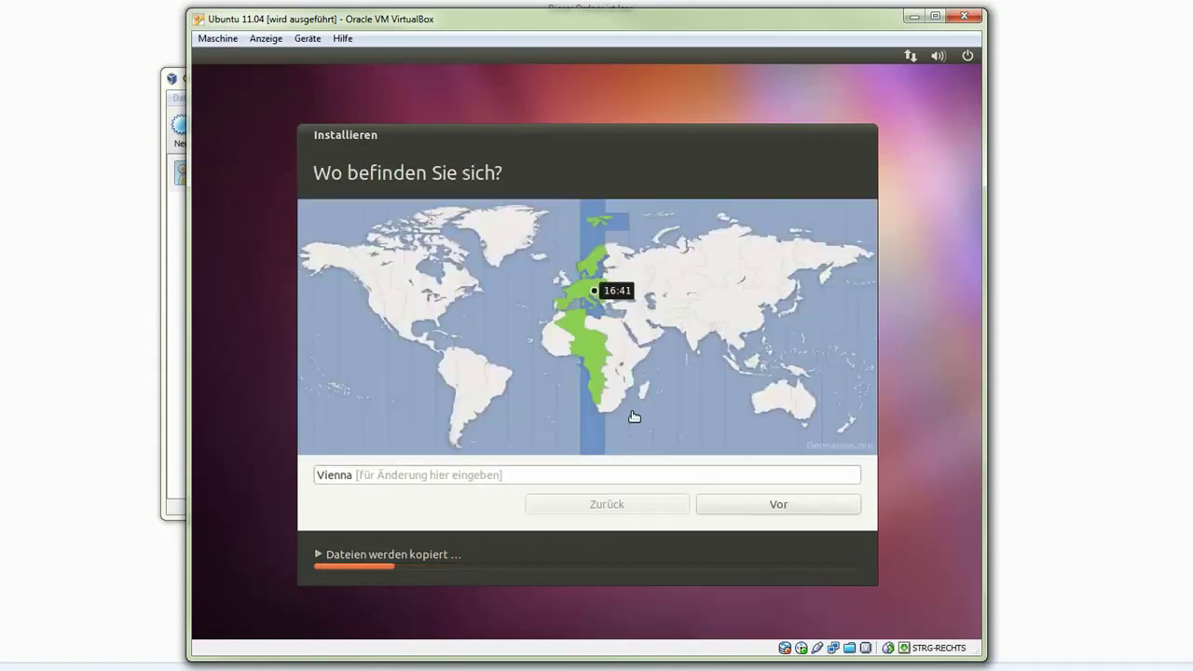
- Accept Vienna as the location and keep the Deutschland keyboard layout
left_click(733, 507)
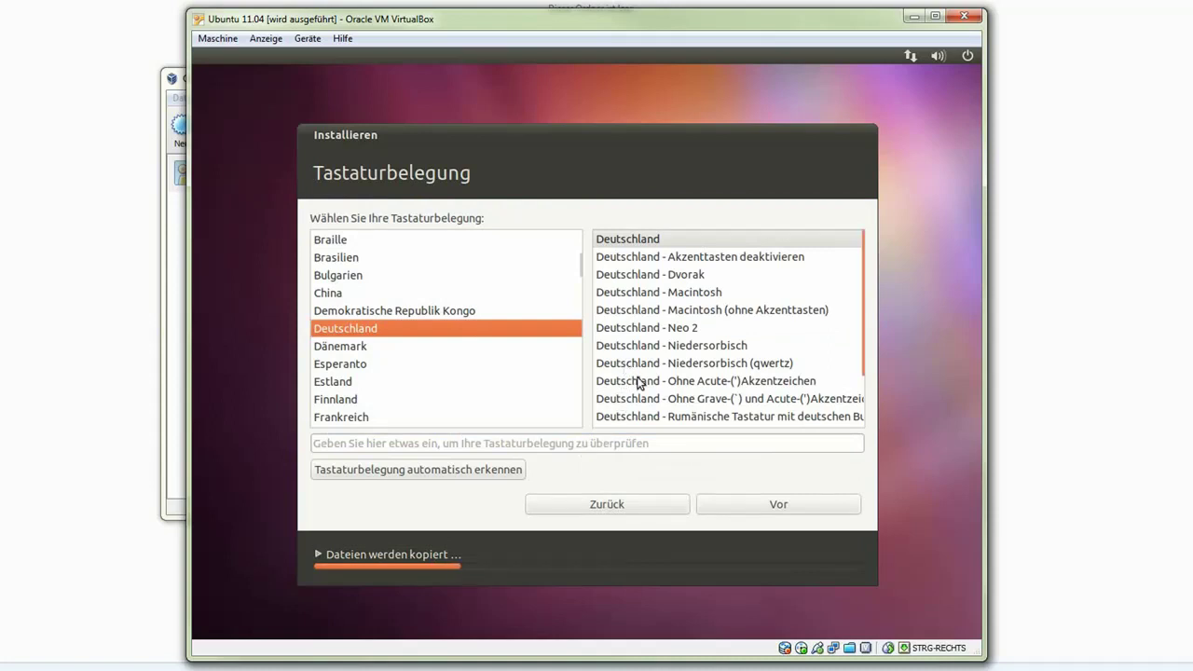
scroll(640, 383, "down", 2)
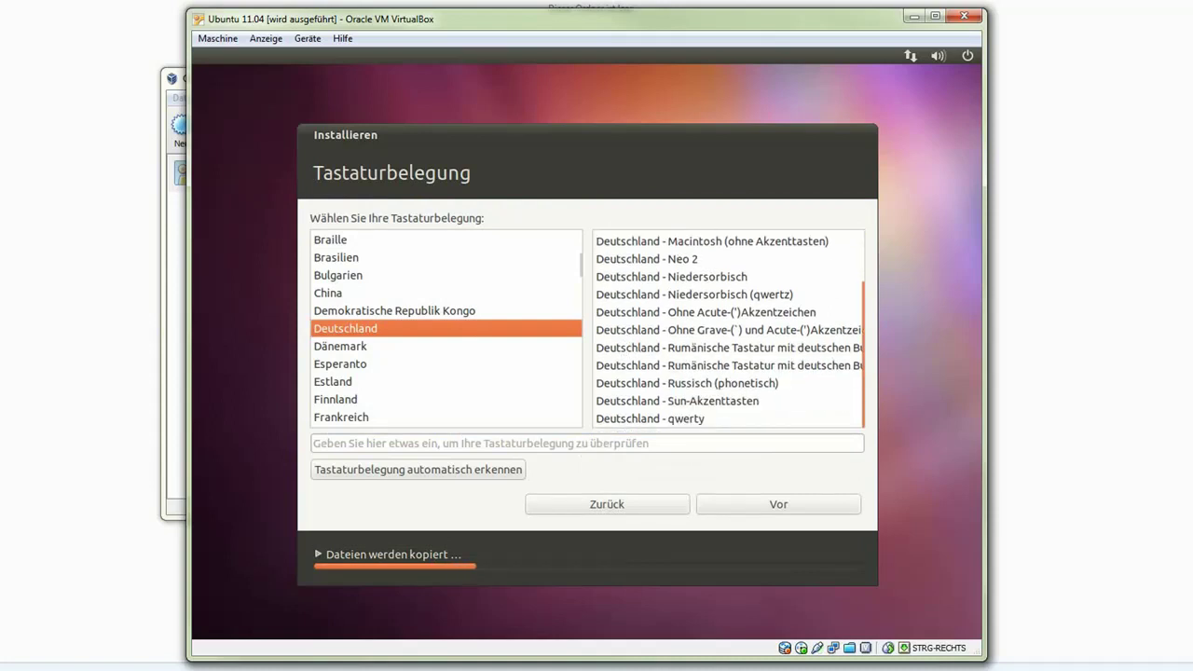
scroll(728, 329, "up", 2)
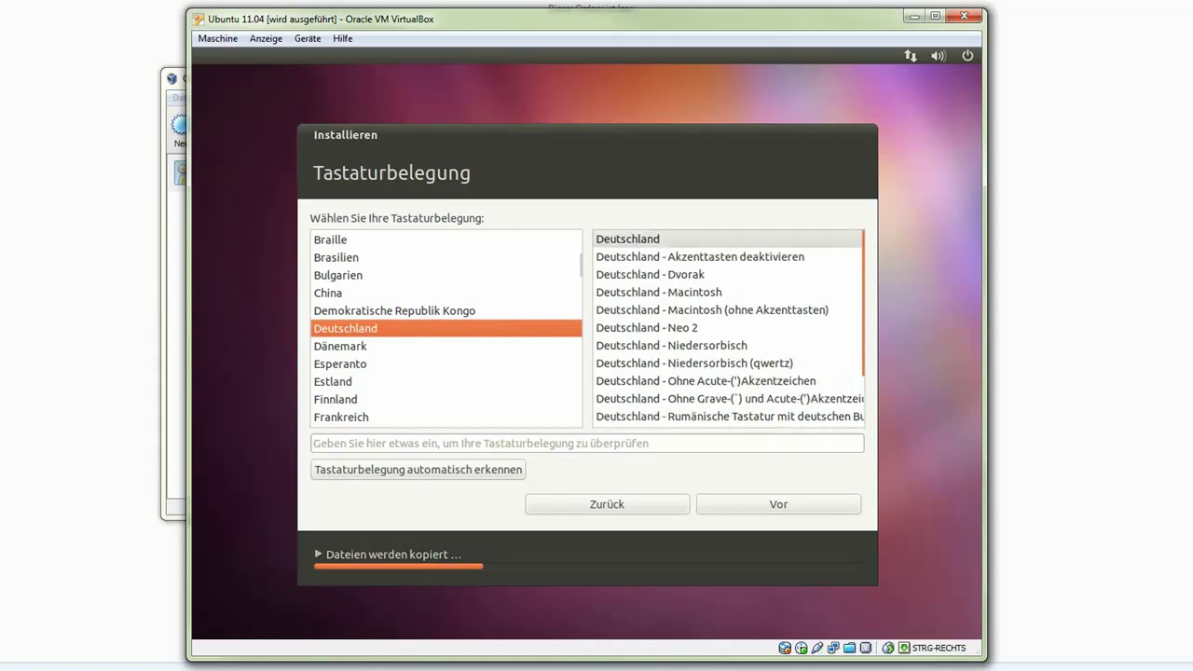
scroll(667, 373, "down", 2)
scroll(668, 373, "up", 2)
left_click(757, 508)
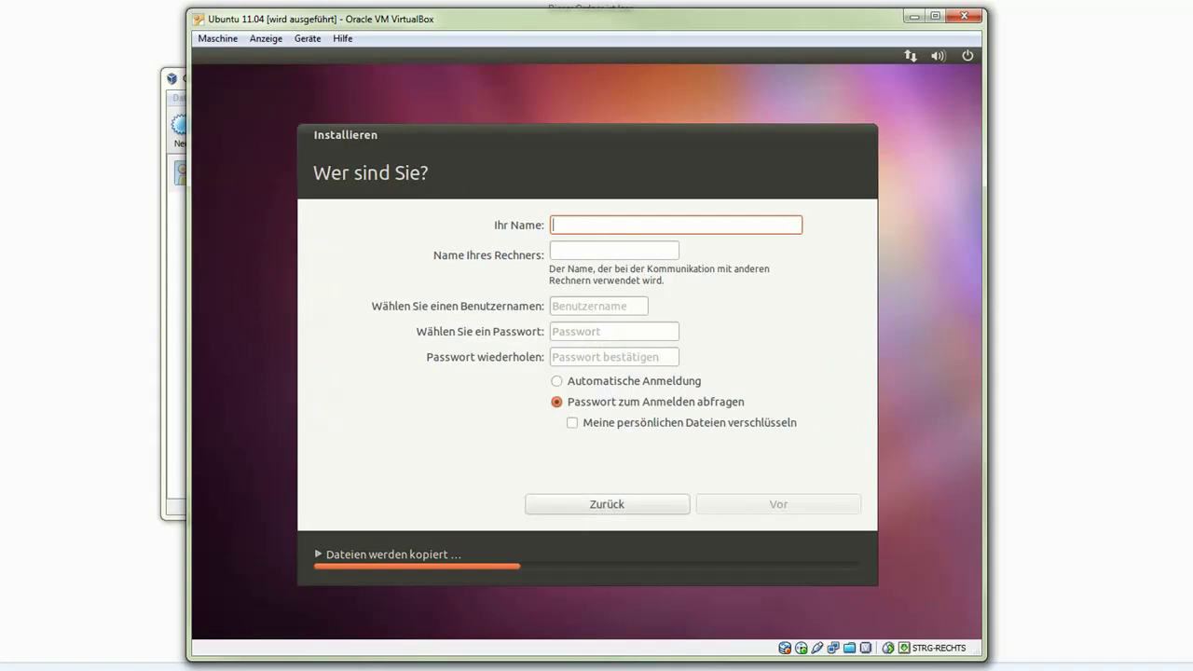
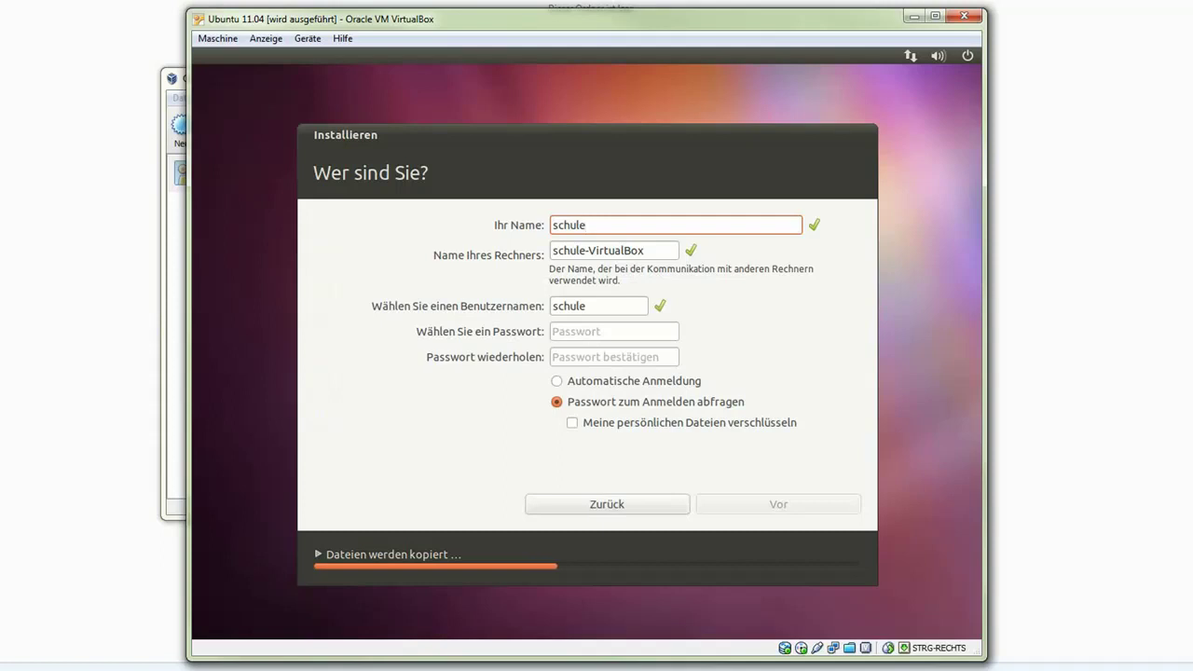
- Enter the account name and a confirmed password, choose Automatische Anmeldung, and continue
left_click(554, 334)
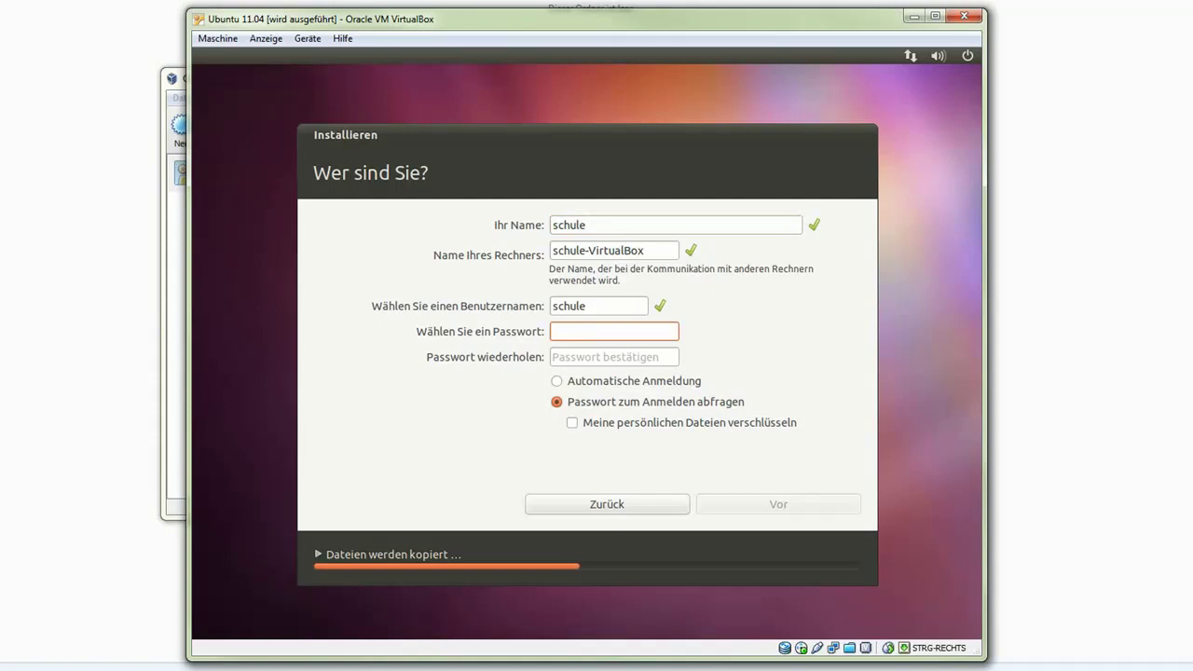
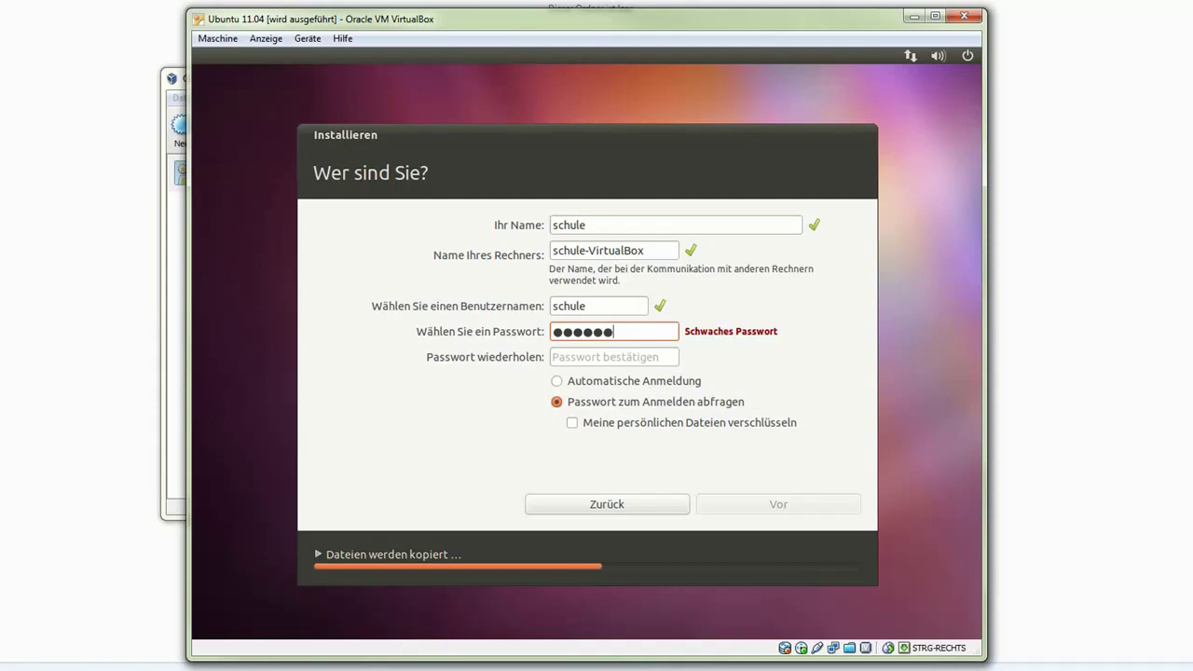
key("Tab")
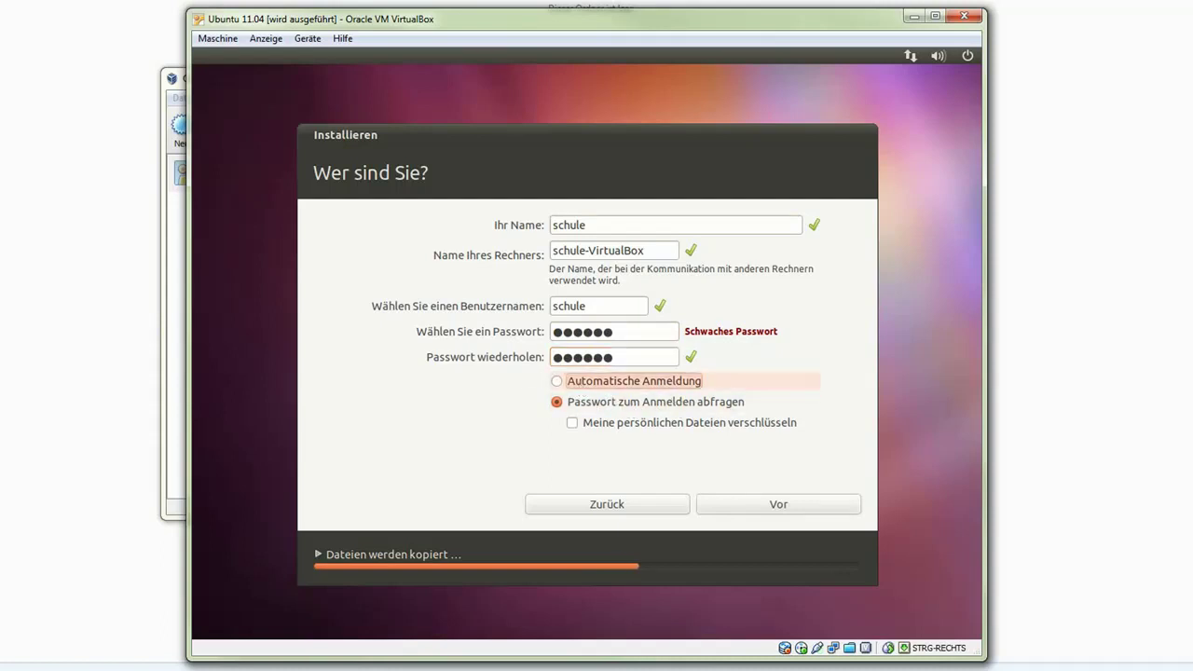
left_click(571, 384)
left_click(780, 503)
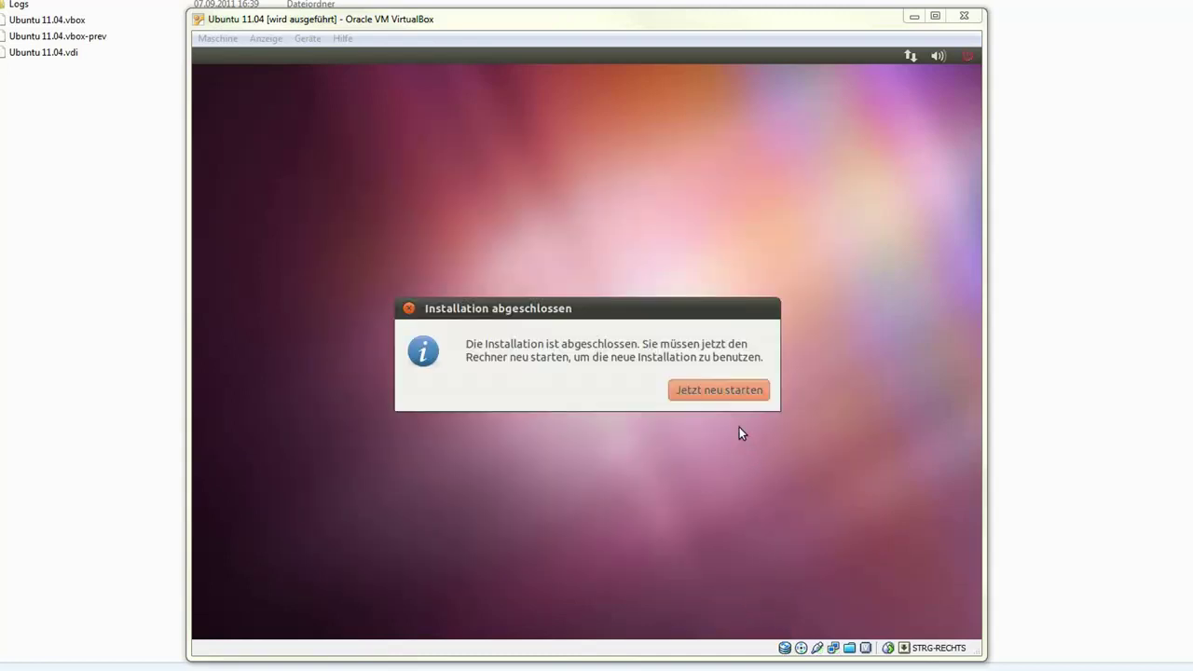
- Choose 'Jetzt neu starten' after installation and confirm the remove-media prompt to reboot
left_click(695, 392)
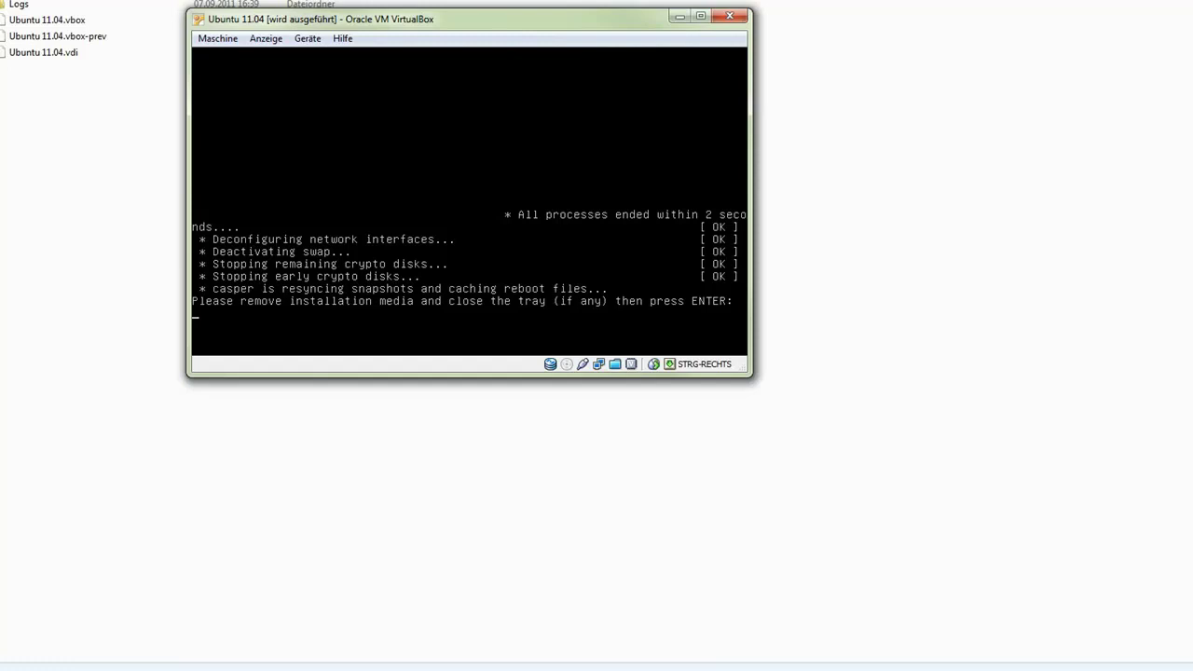
key("Return")
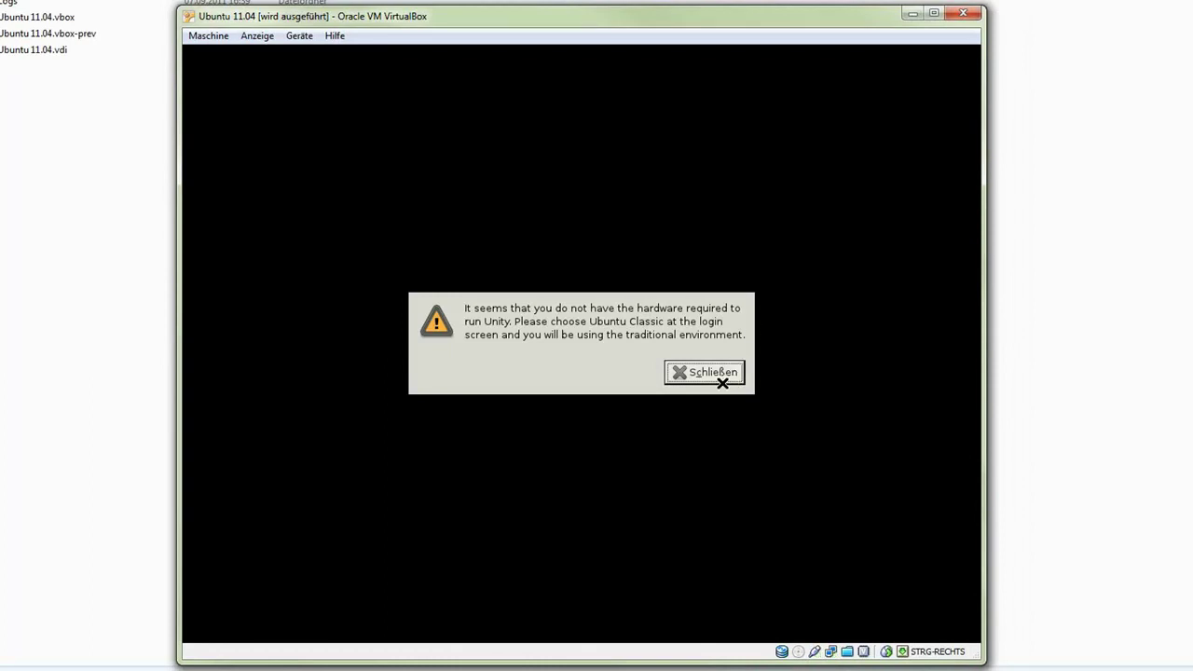
- Close the Unity hardware warning and insert the Guest Additions disc via Geräte > Gasterweiterungen installieren
left_click(720, 376)
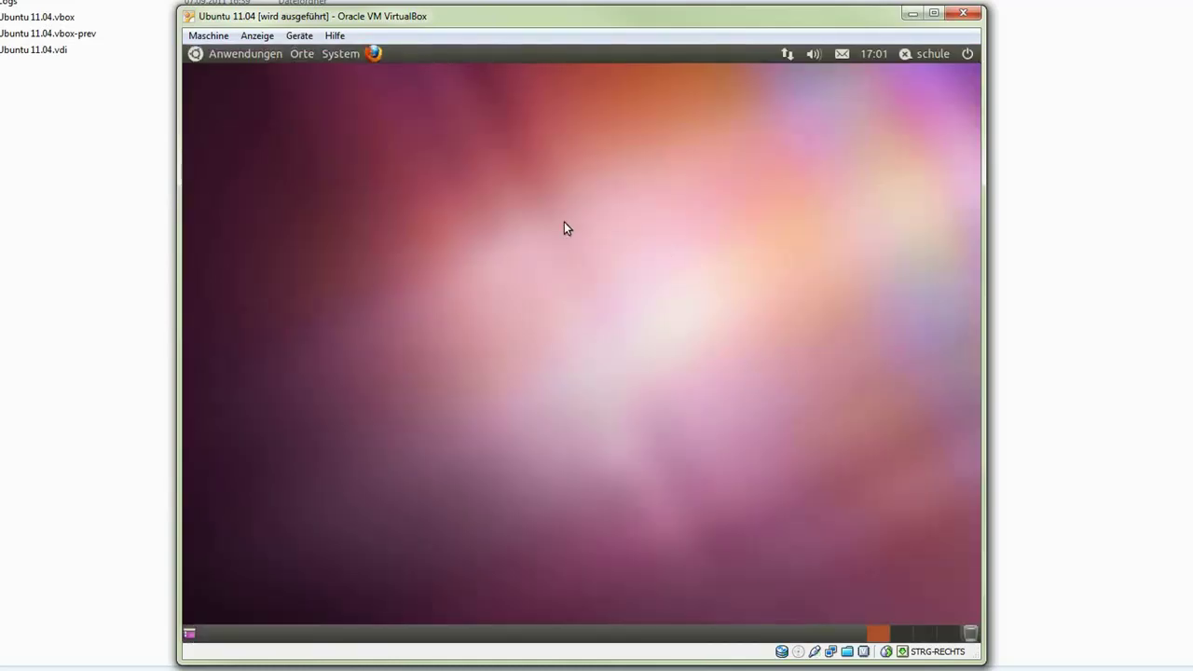
left_click(204, 213)
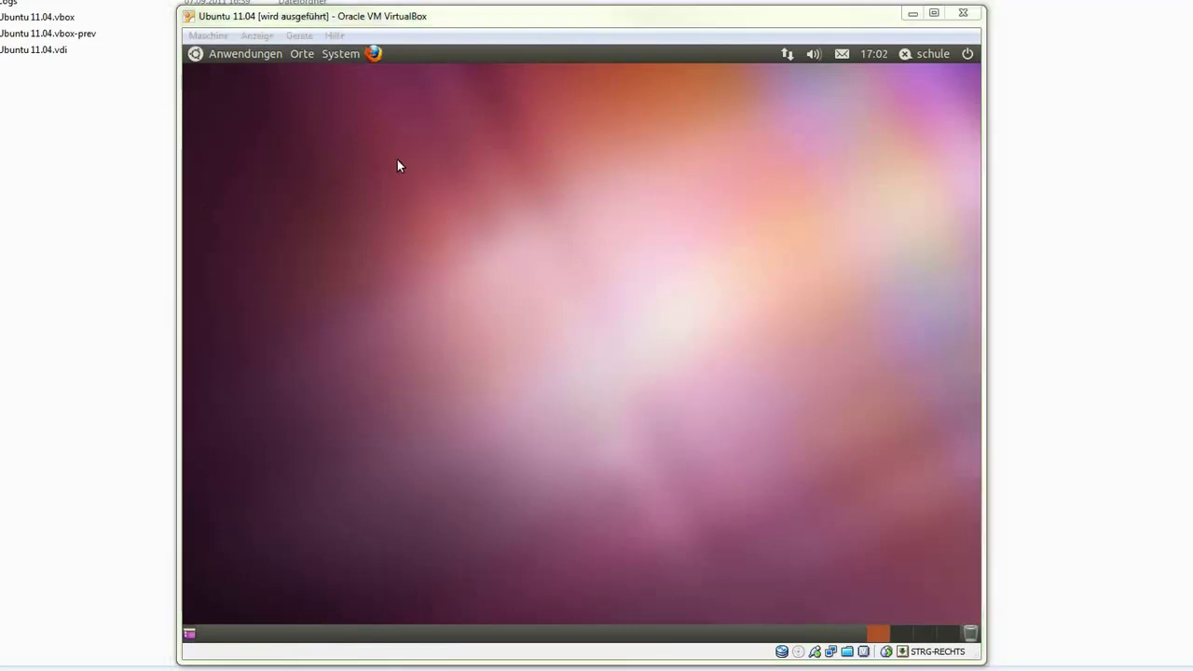
key("Control_R")
left_click(258, 35)
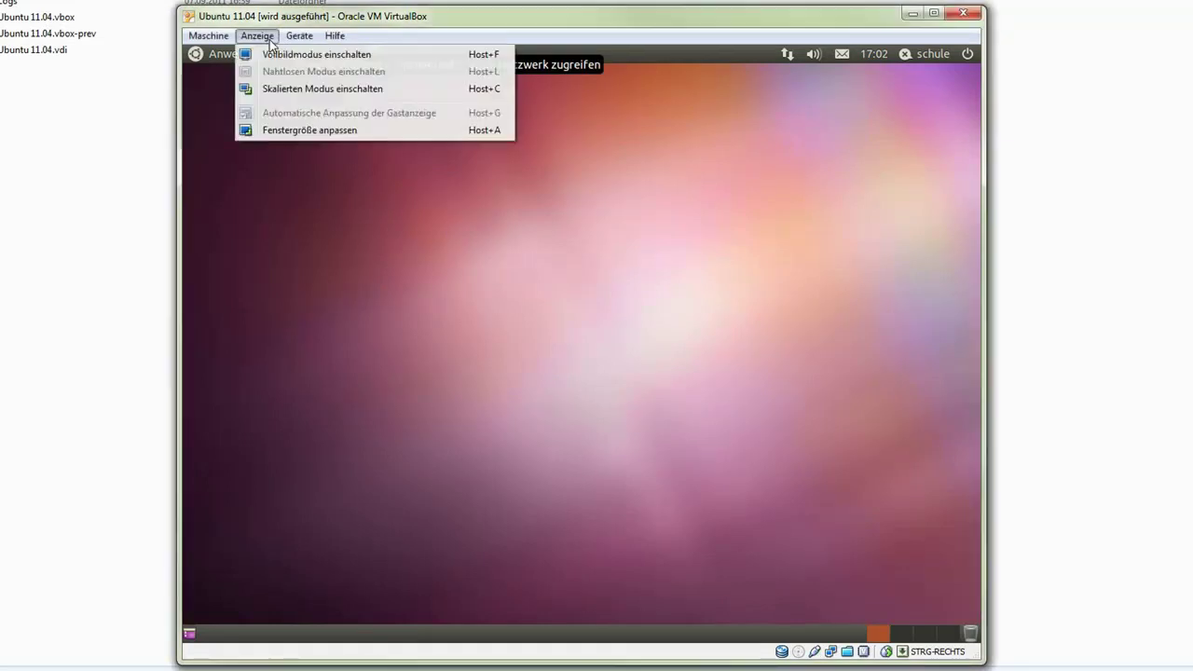
mouse_move(292, 43)
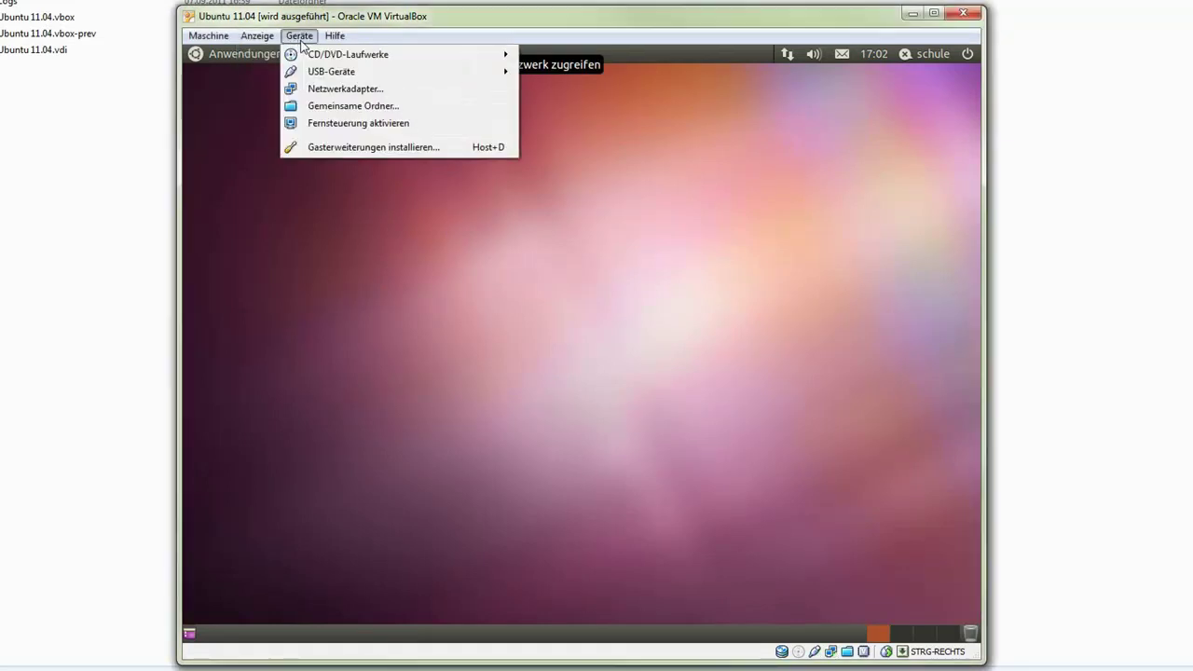
left_click(373, 147)
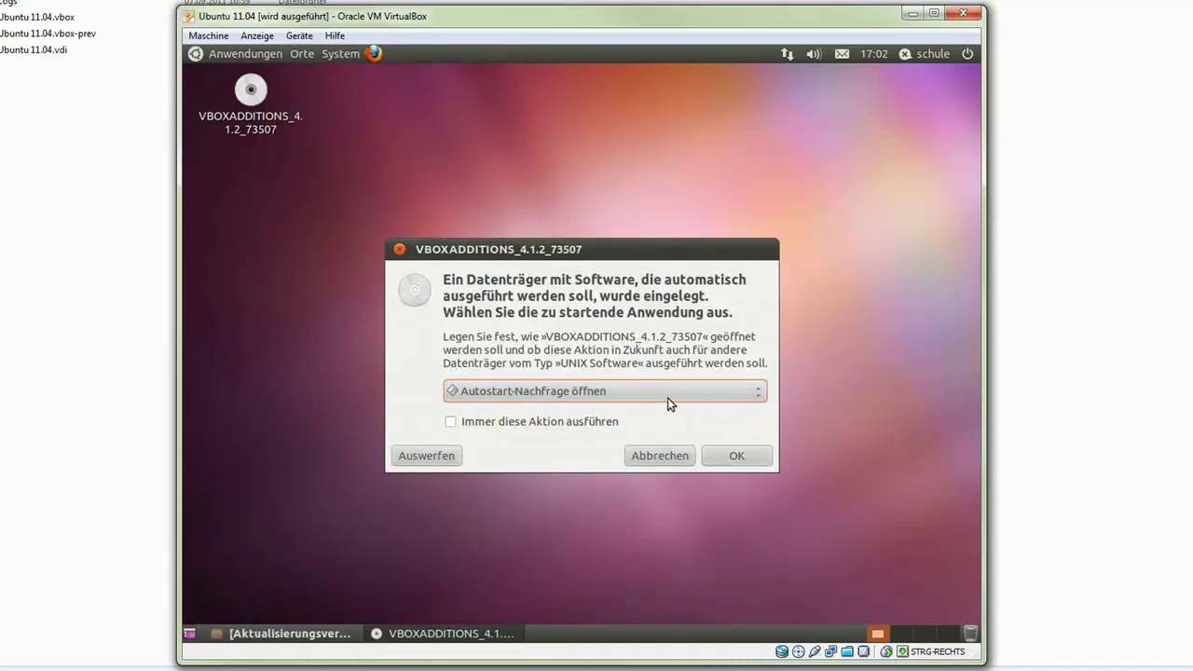
- Run the Guest Additions disc software, authenticate with the user password, and close the finished terminal
left_click(737, 455)
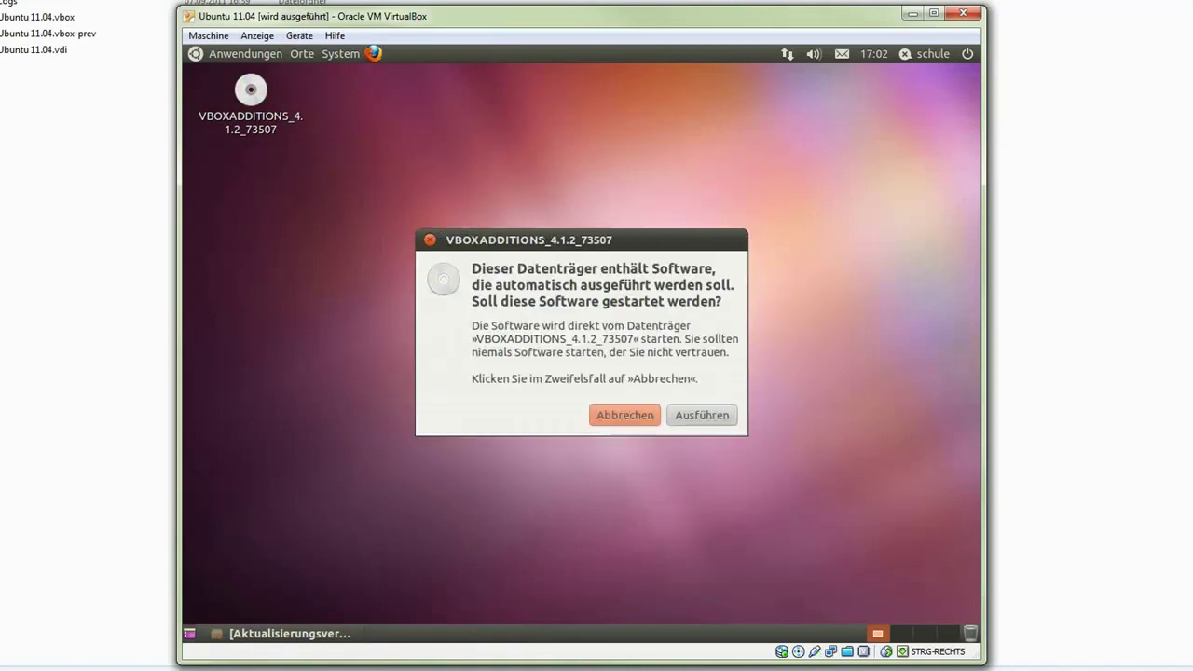
left_click(696, 418)
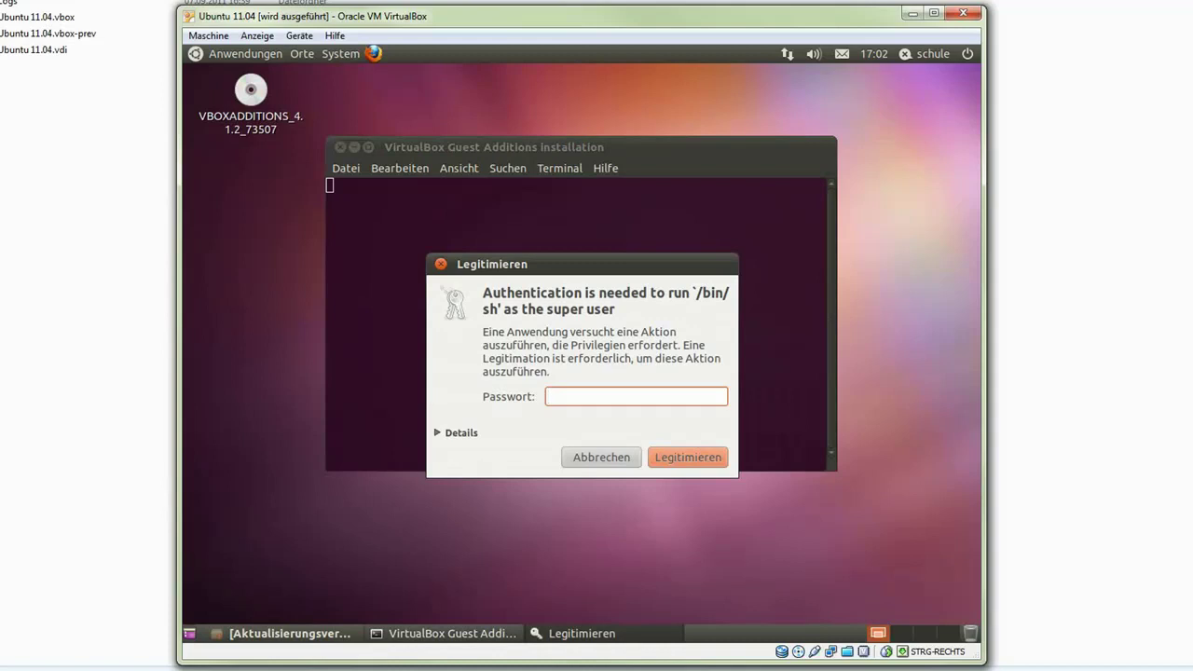
left_click(672, 458)
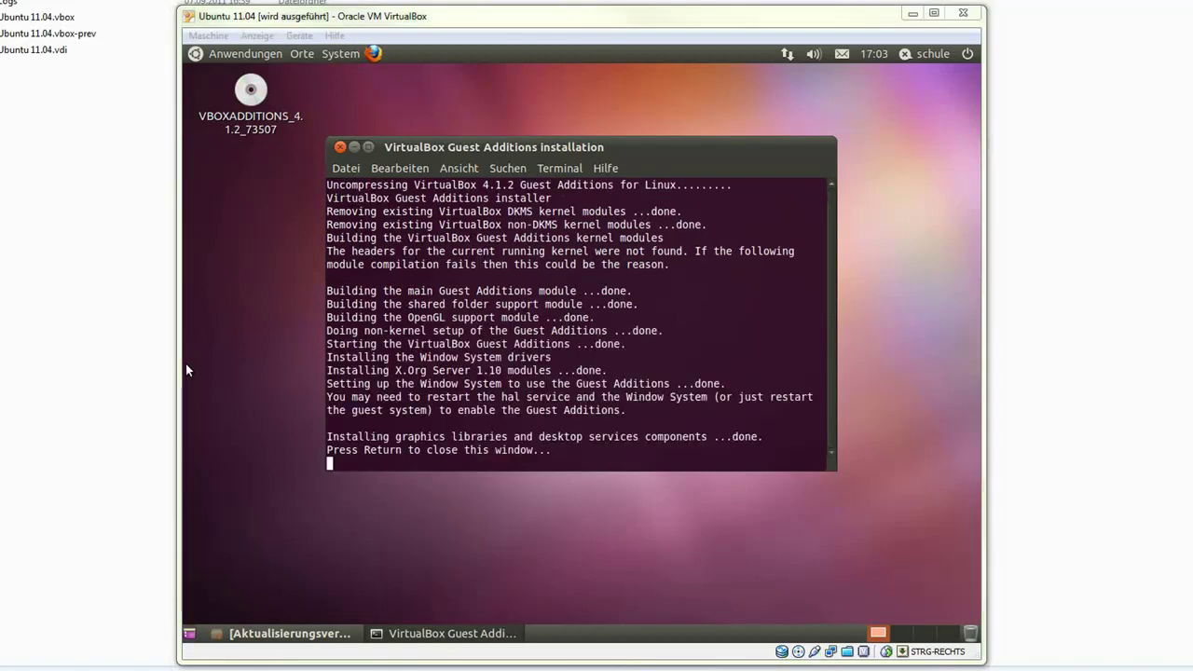
left_click(593, 453)
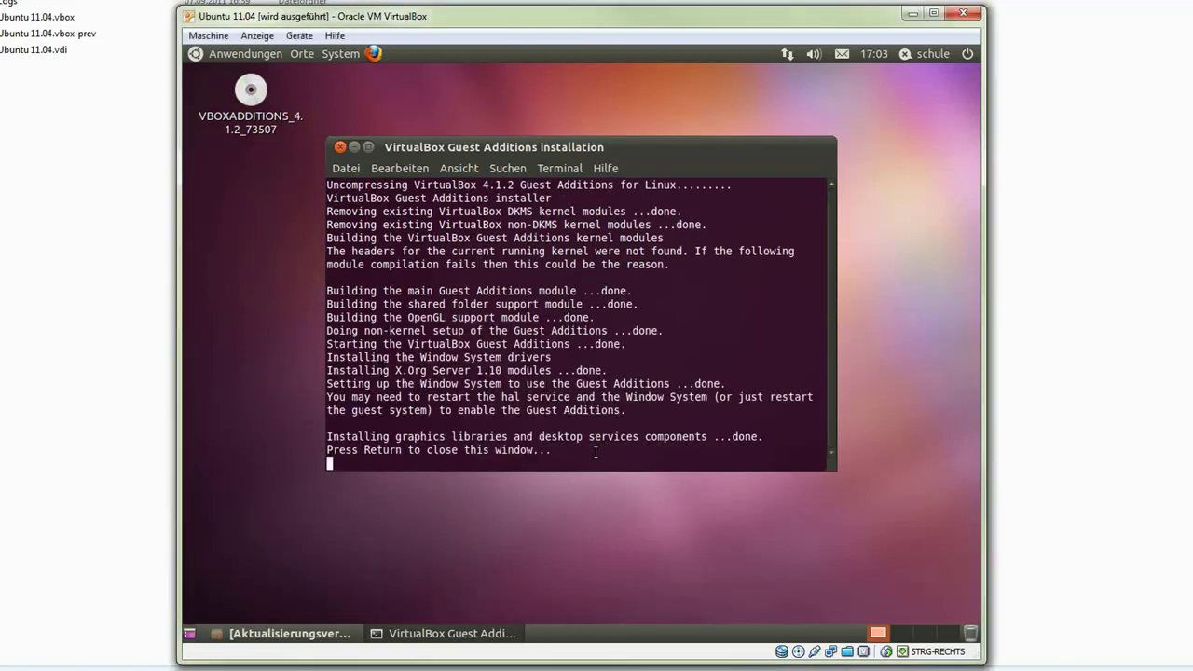
key("Return")
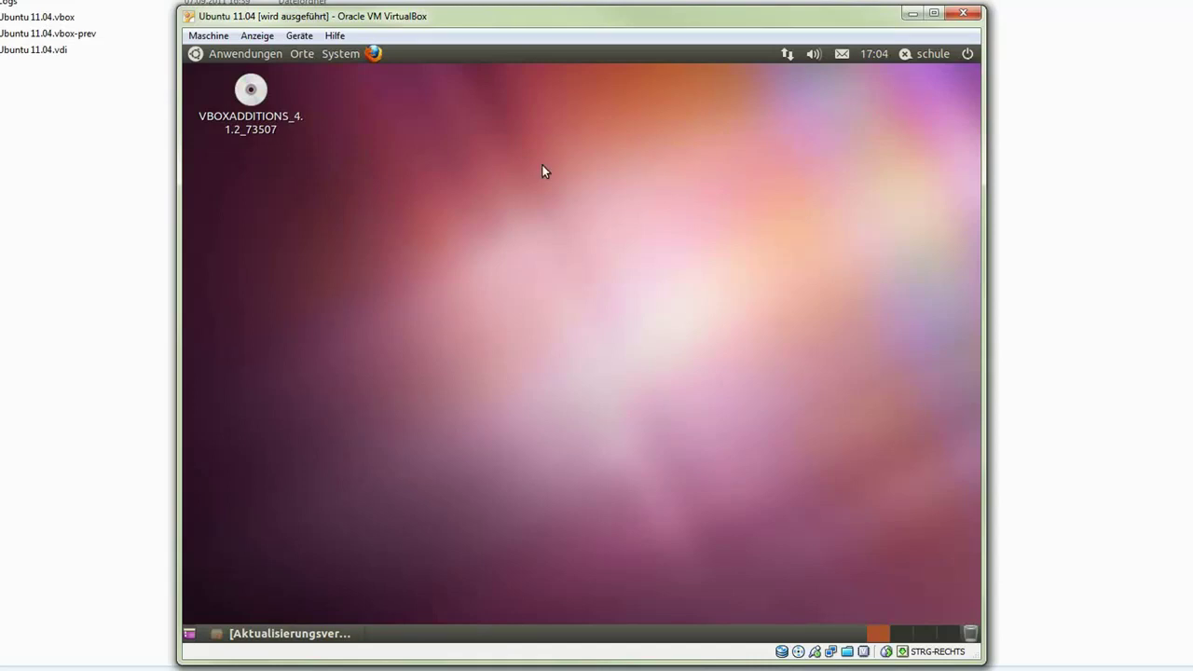
- Choose 'Ausschalten ...' from the power menu in the Ubuntu top panel
left_click(345, 58)
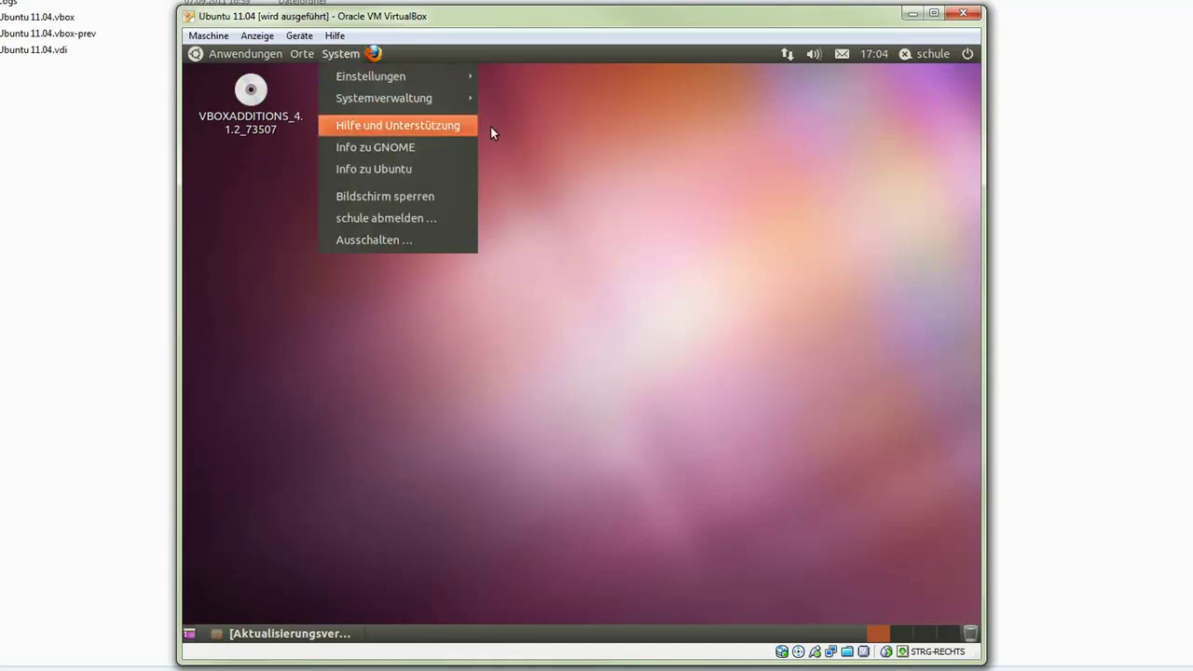
left_click(626, 147)
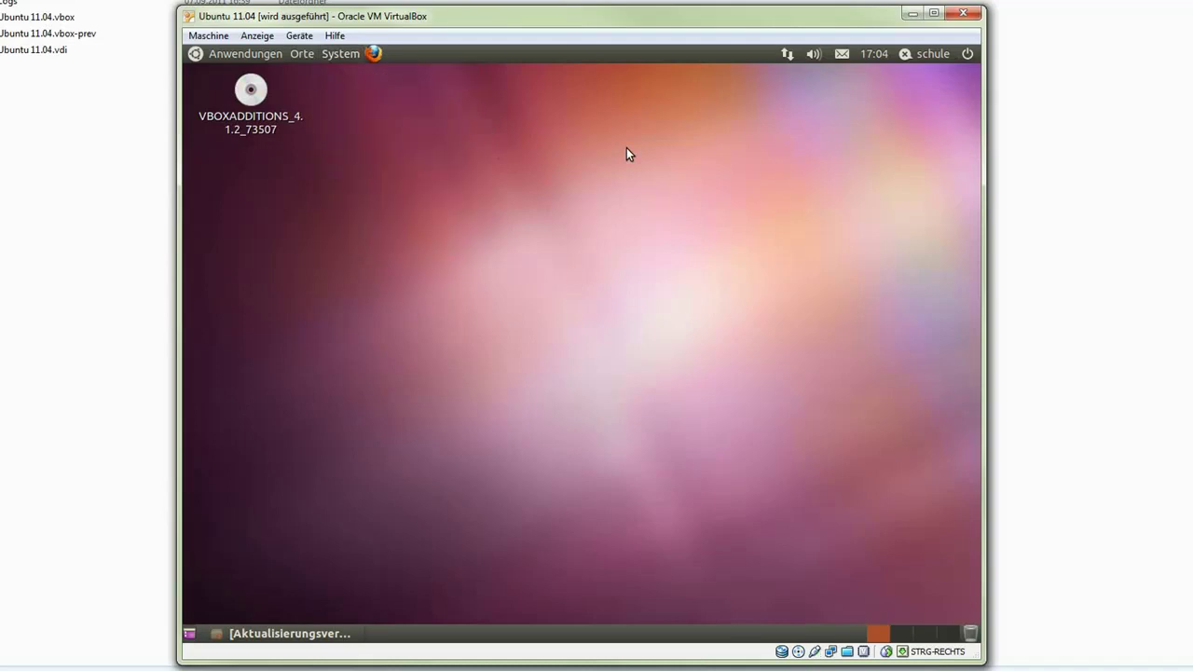
left_click(966, 53)
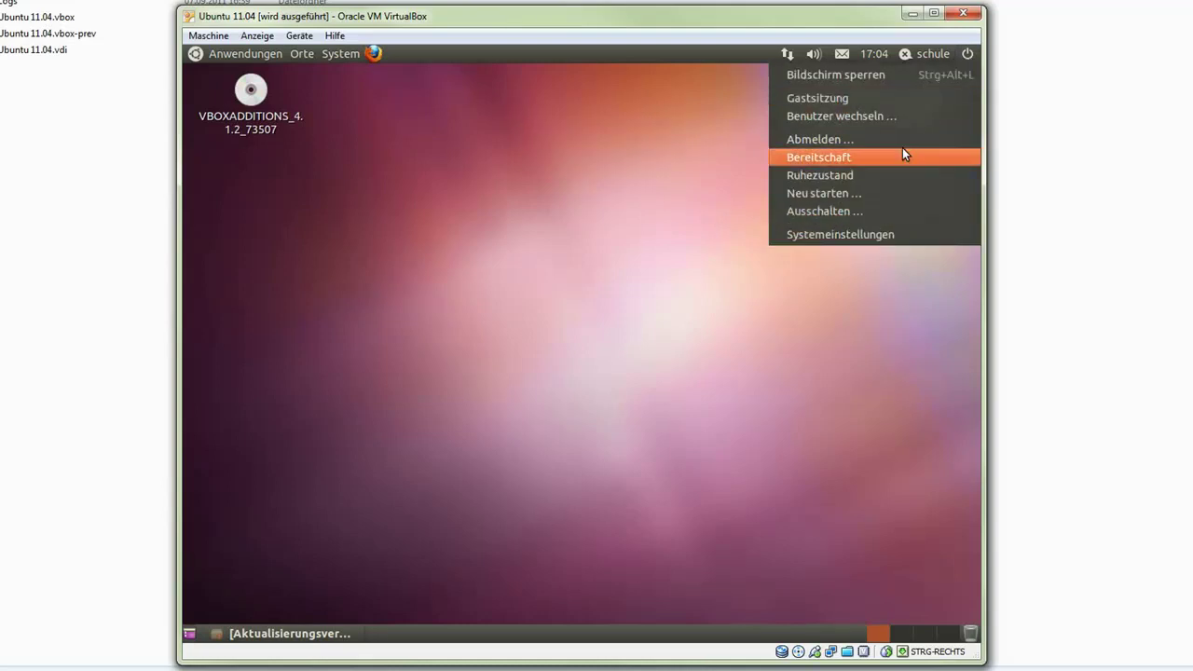
left_click(807, 212)
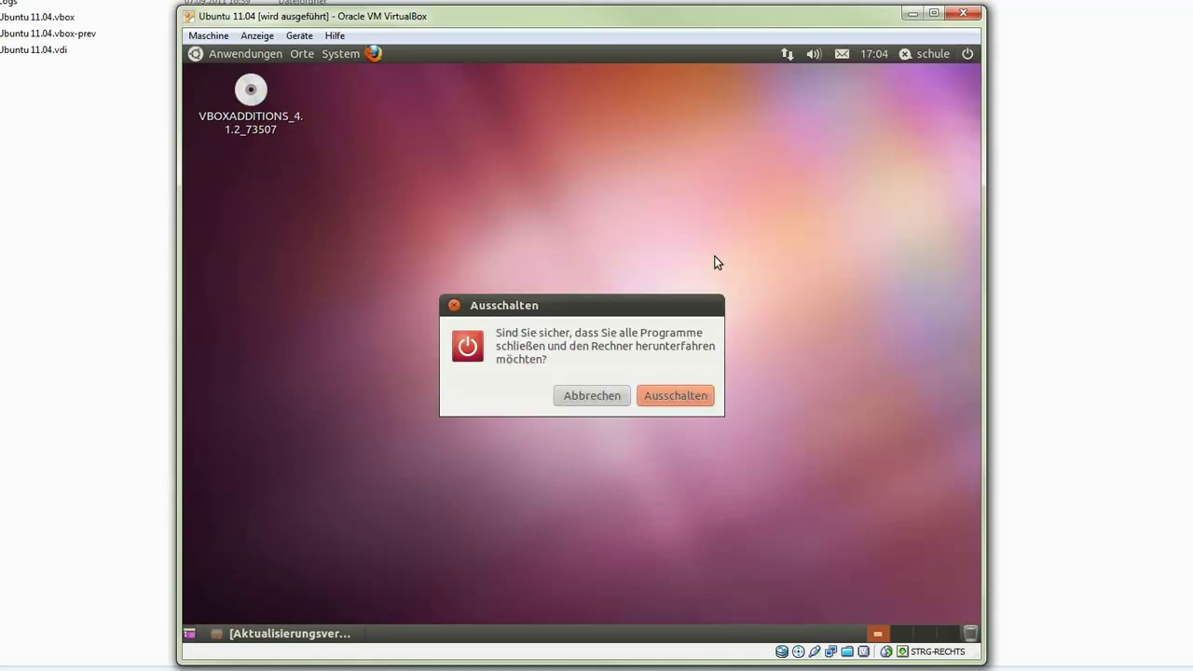